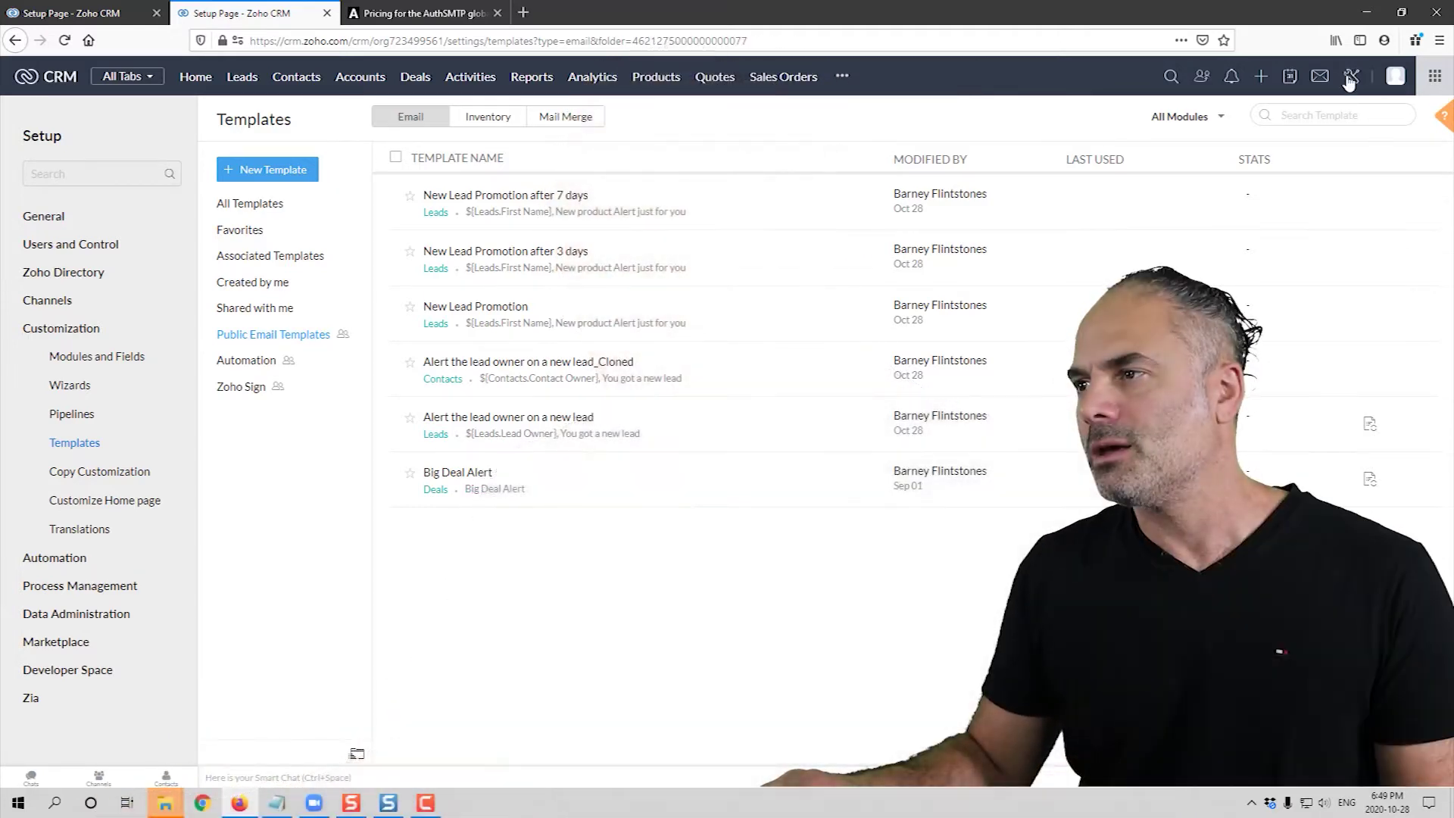
# Create a new workflow rule for the Leads module named "Drip campaign for a new lead".
pyautogui.click(1344, 79)
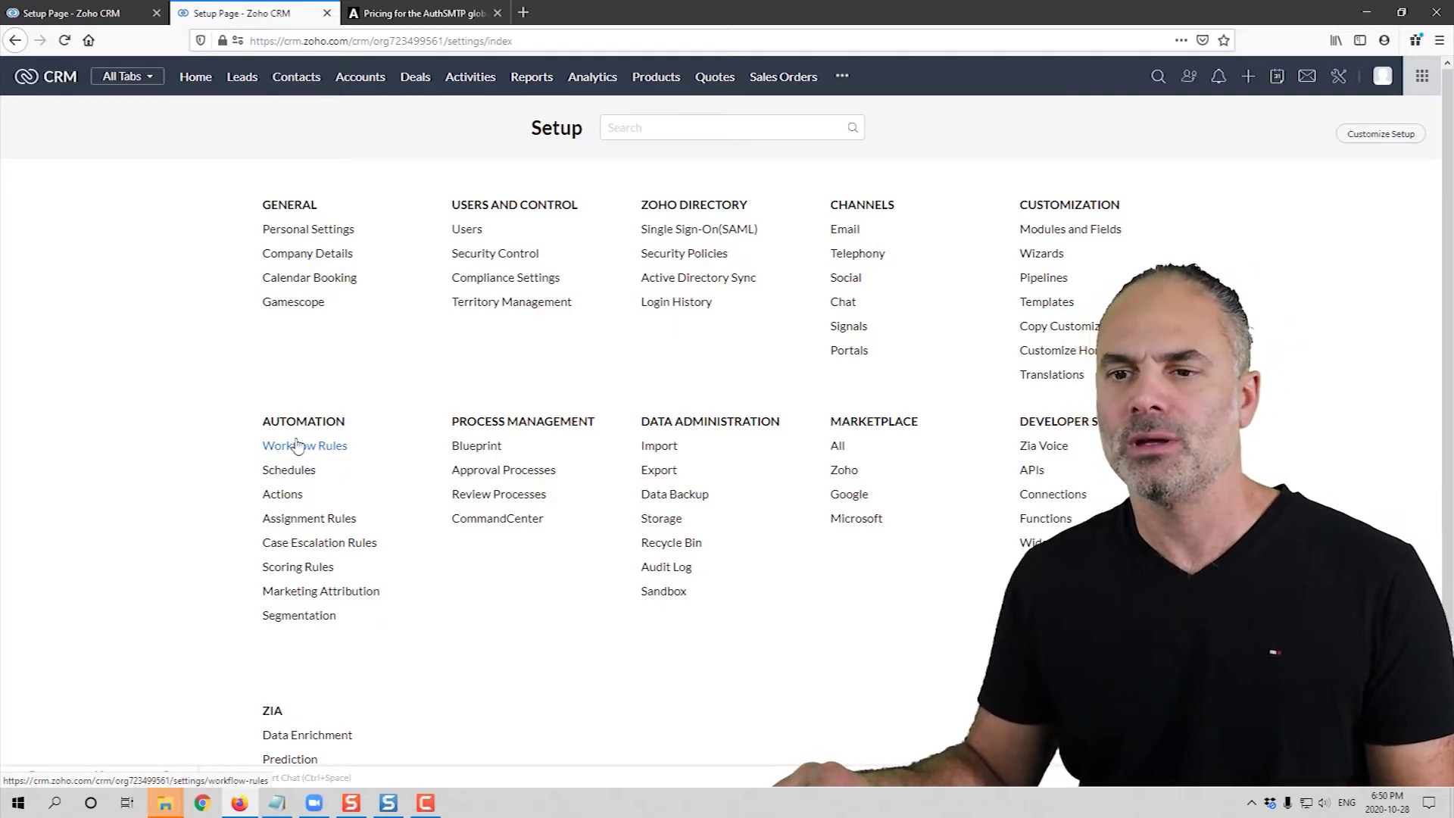
pyautogui.click(318, 452)
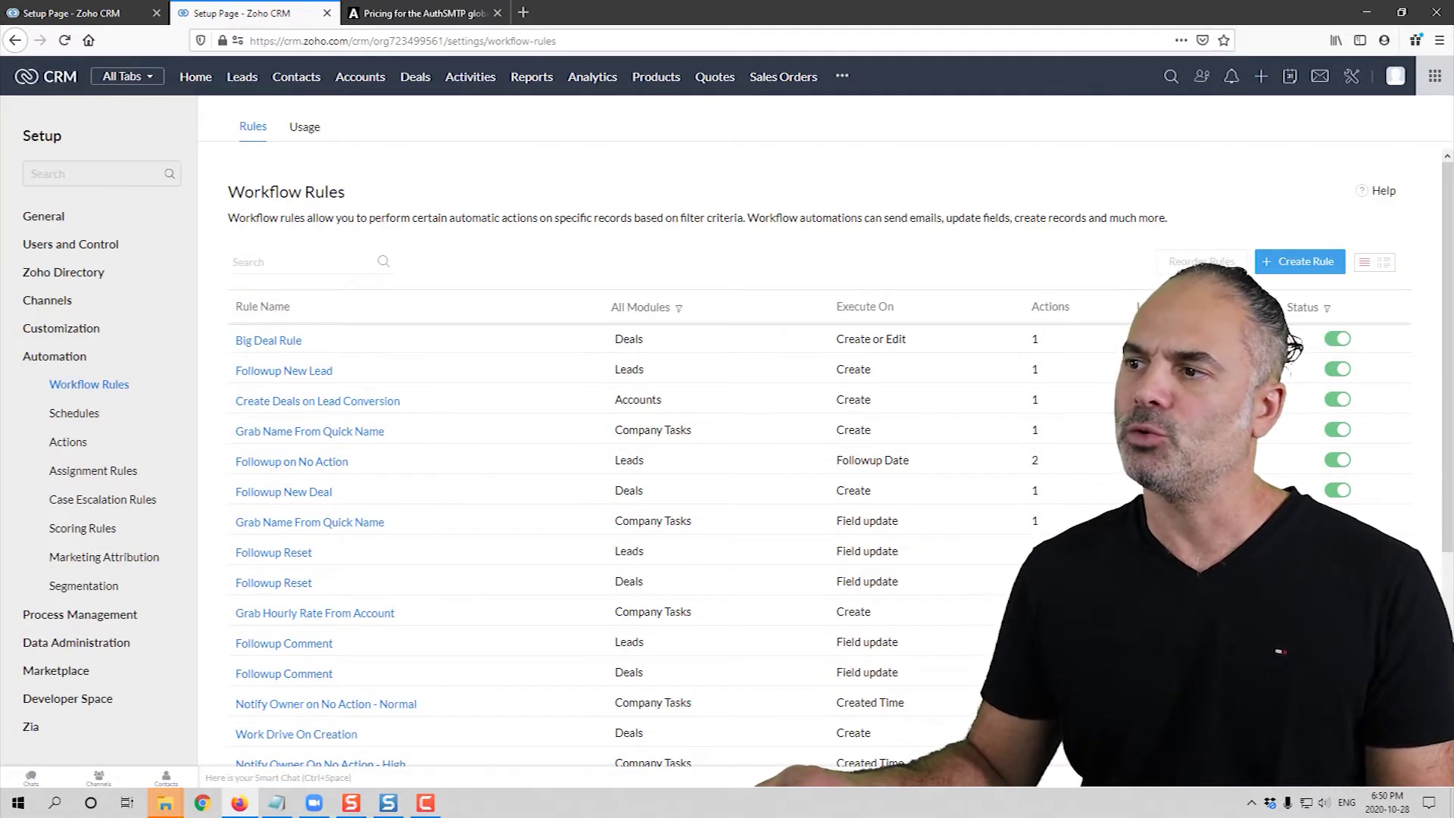
pyautogui.click(1341, 264)
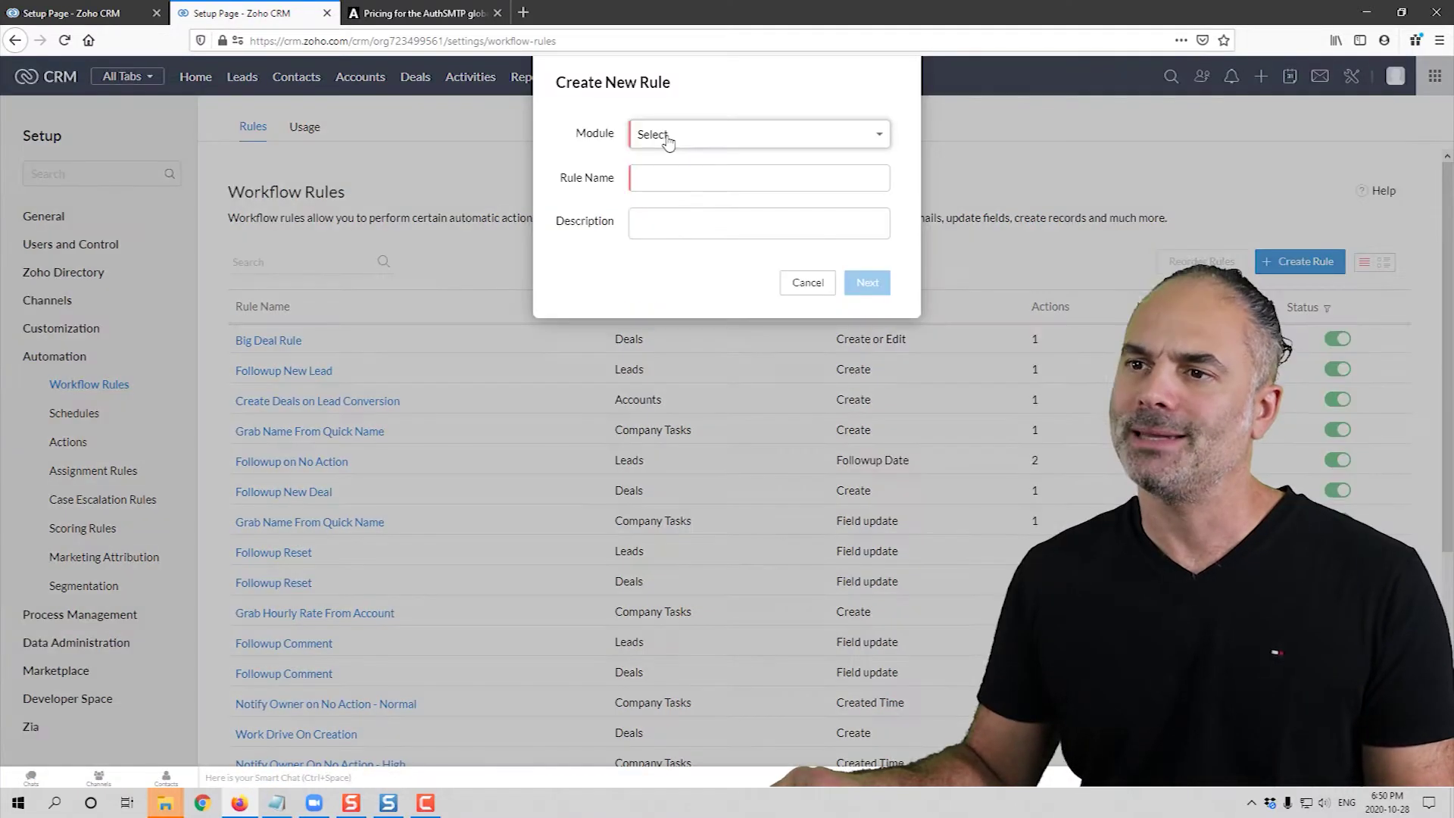
pyautogui.click(668, 139)
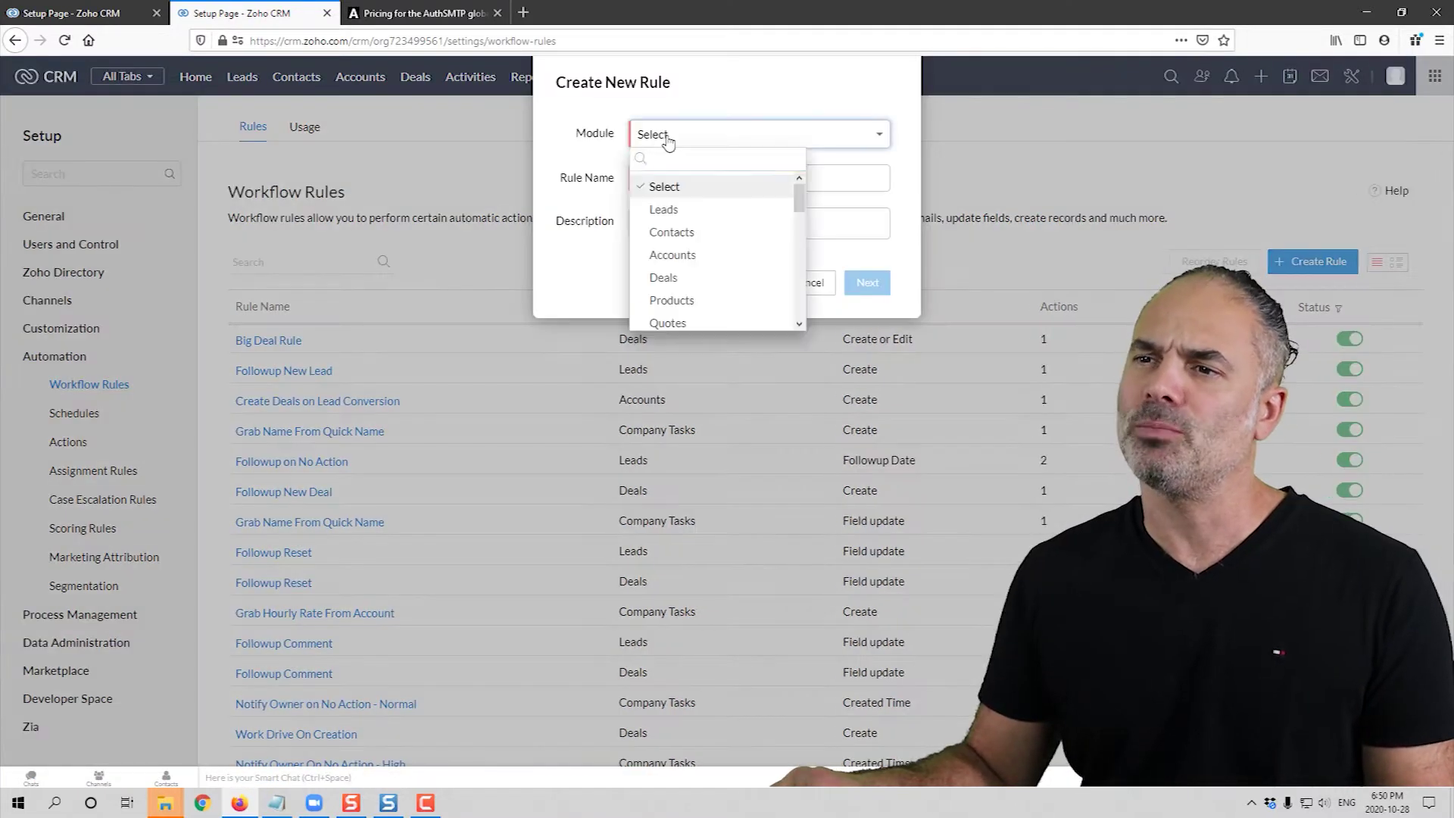
pyautogui.click(692, 210)
pyautogui.click(675, 176)
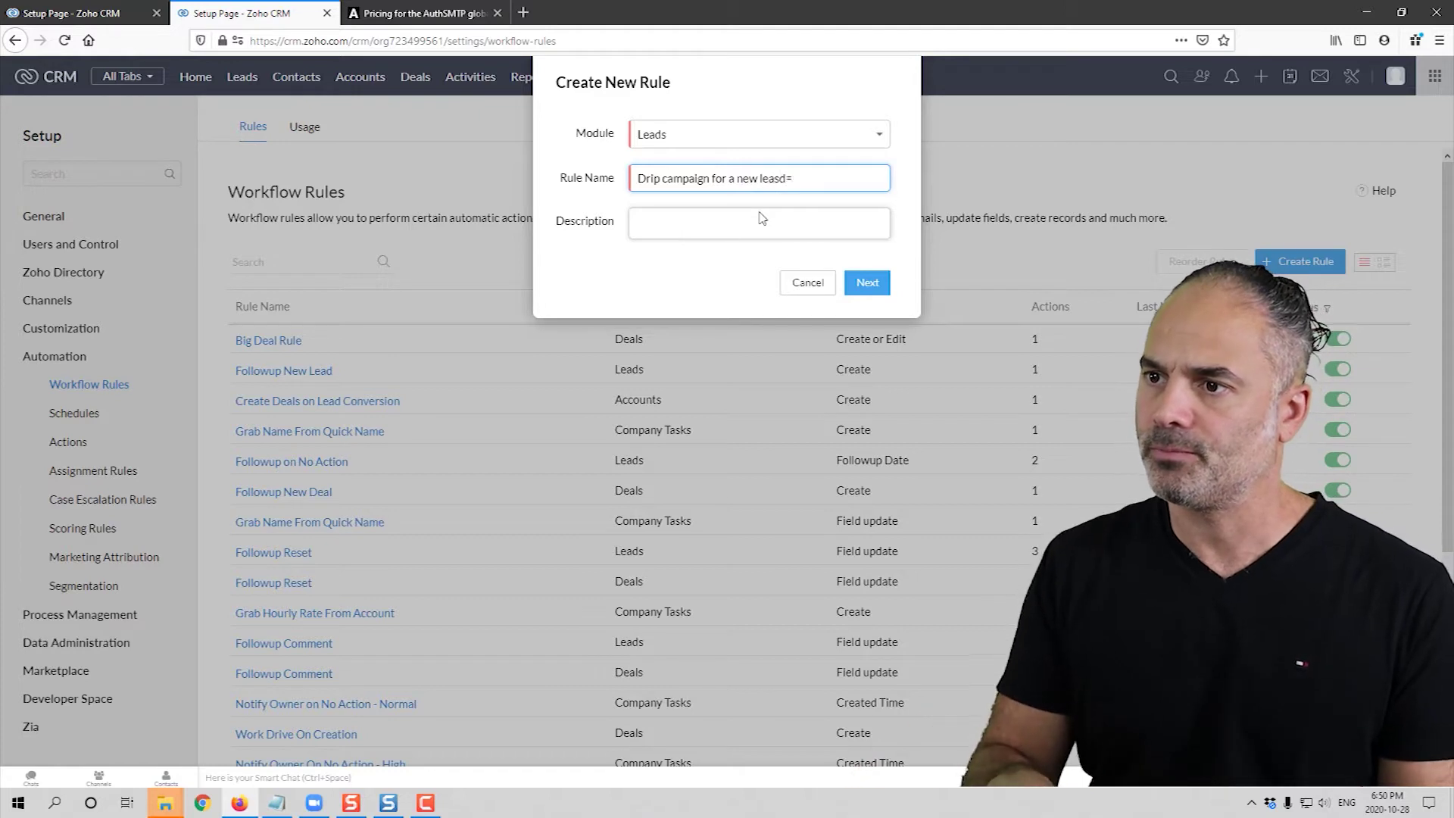
pyautogui.click(867, 282)
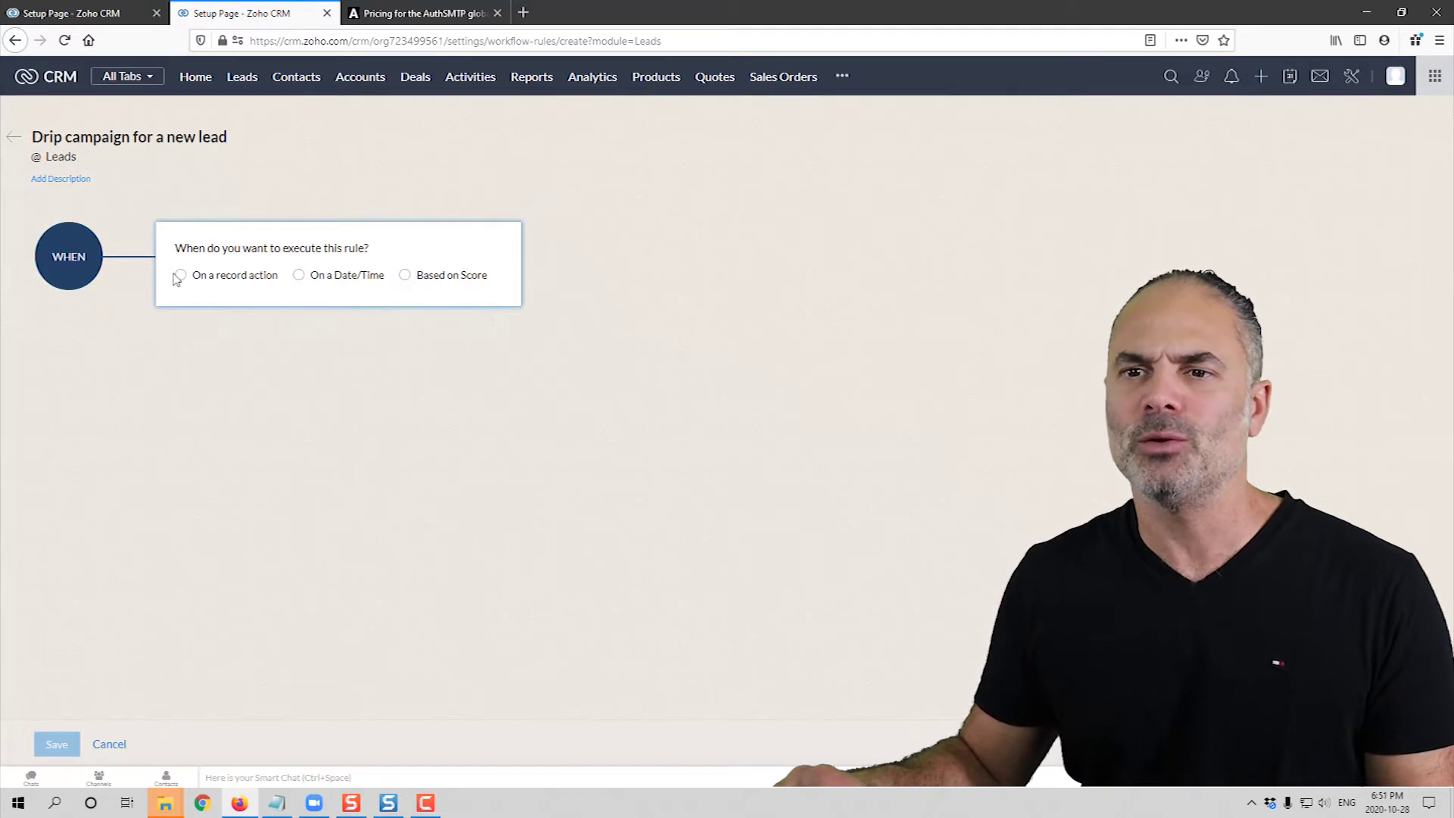
# Set the rule to execute on a record action when a lead is created.
pyautogui.click(179, 277)
pyautogui.click(178, 308)
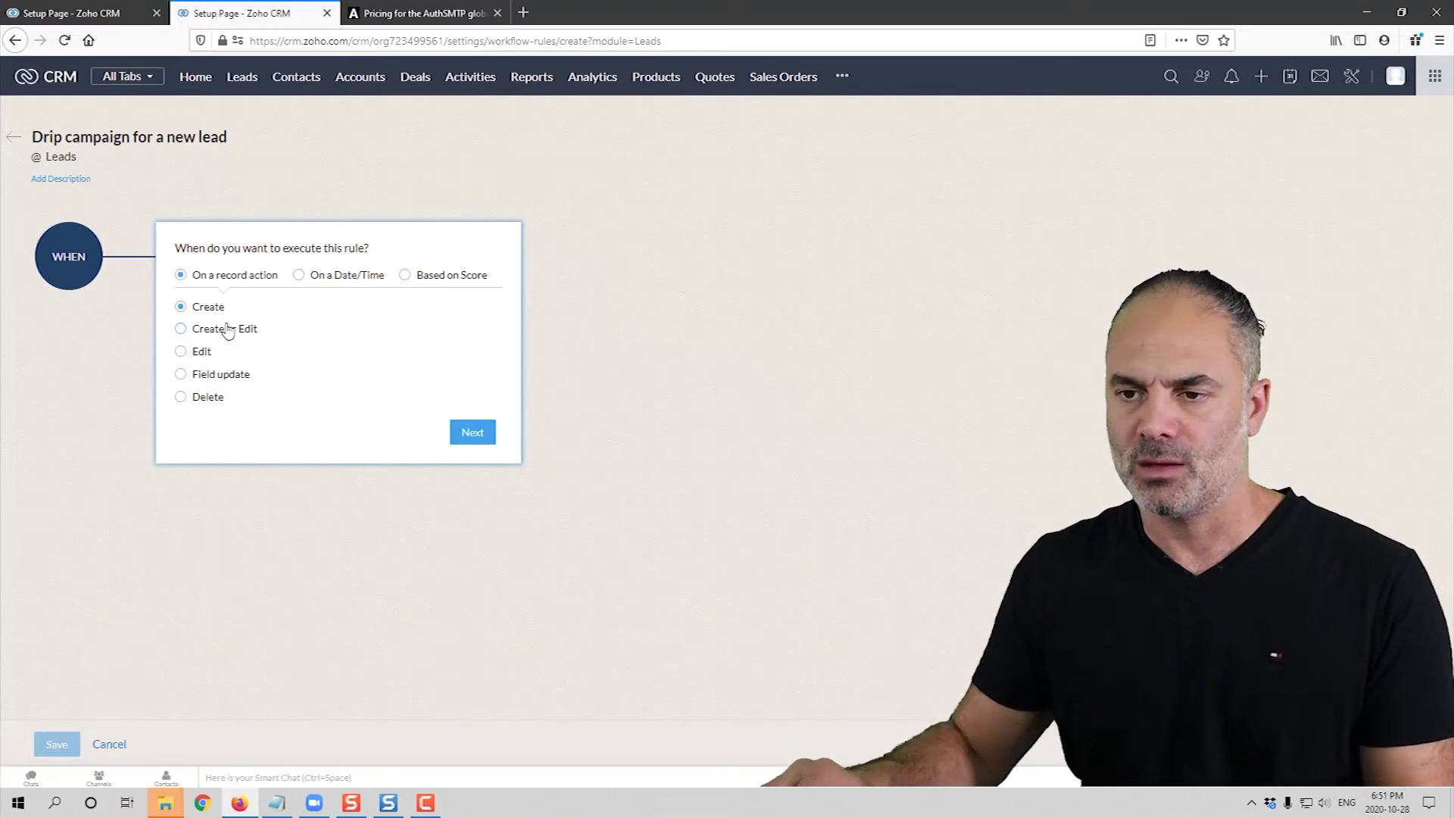
pyautogui.click(473, 433)
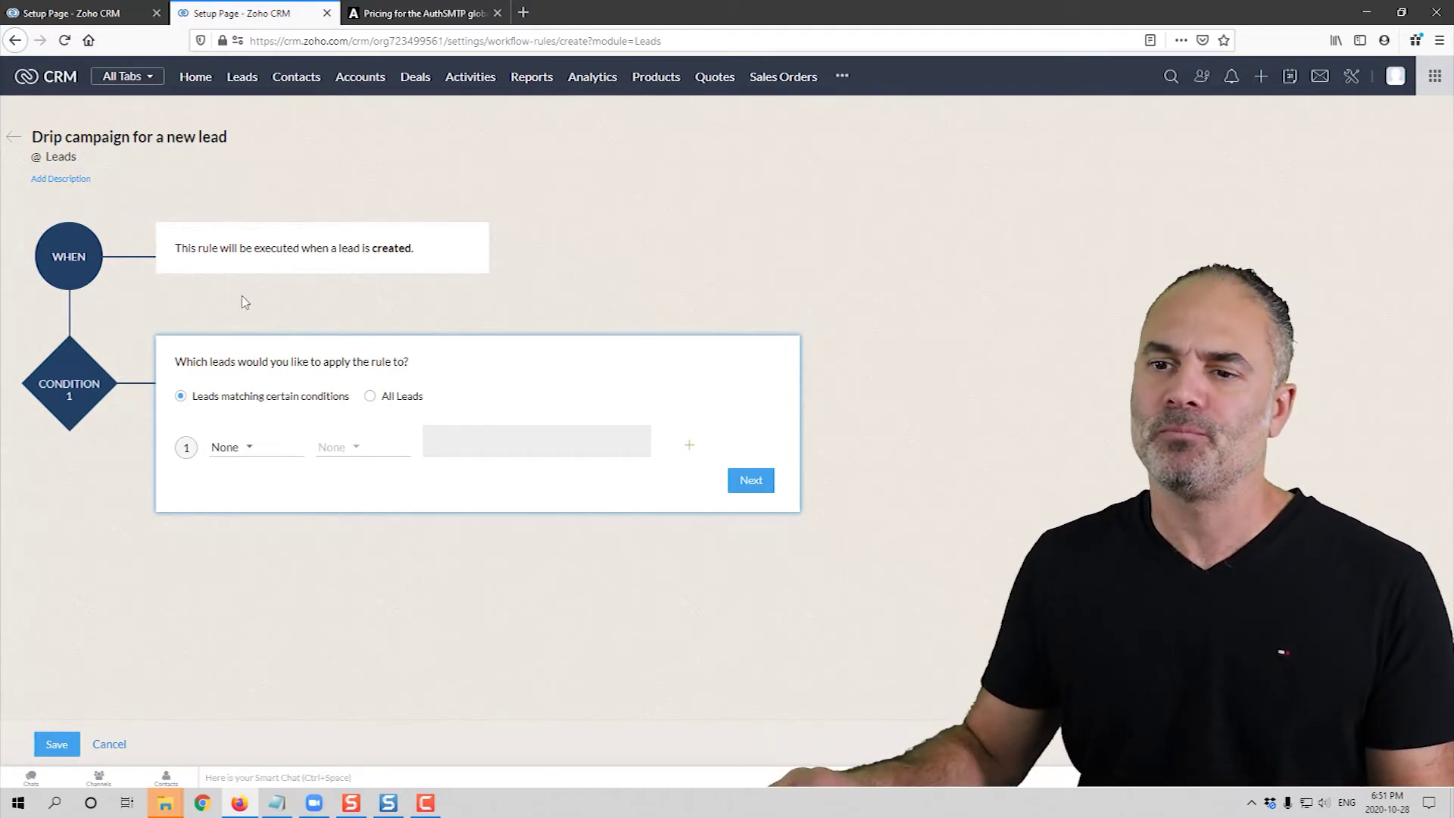
# Set the first rule condition to Email Opt Out is Not Selected.
pyautogui.click(227, 448)
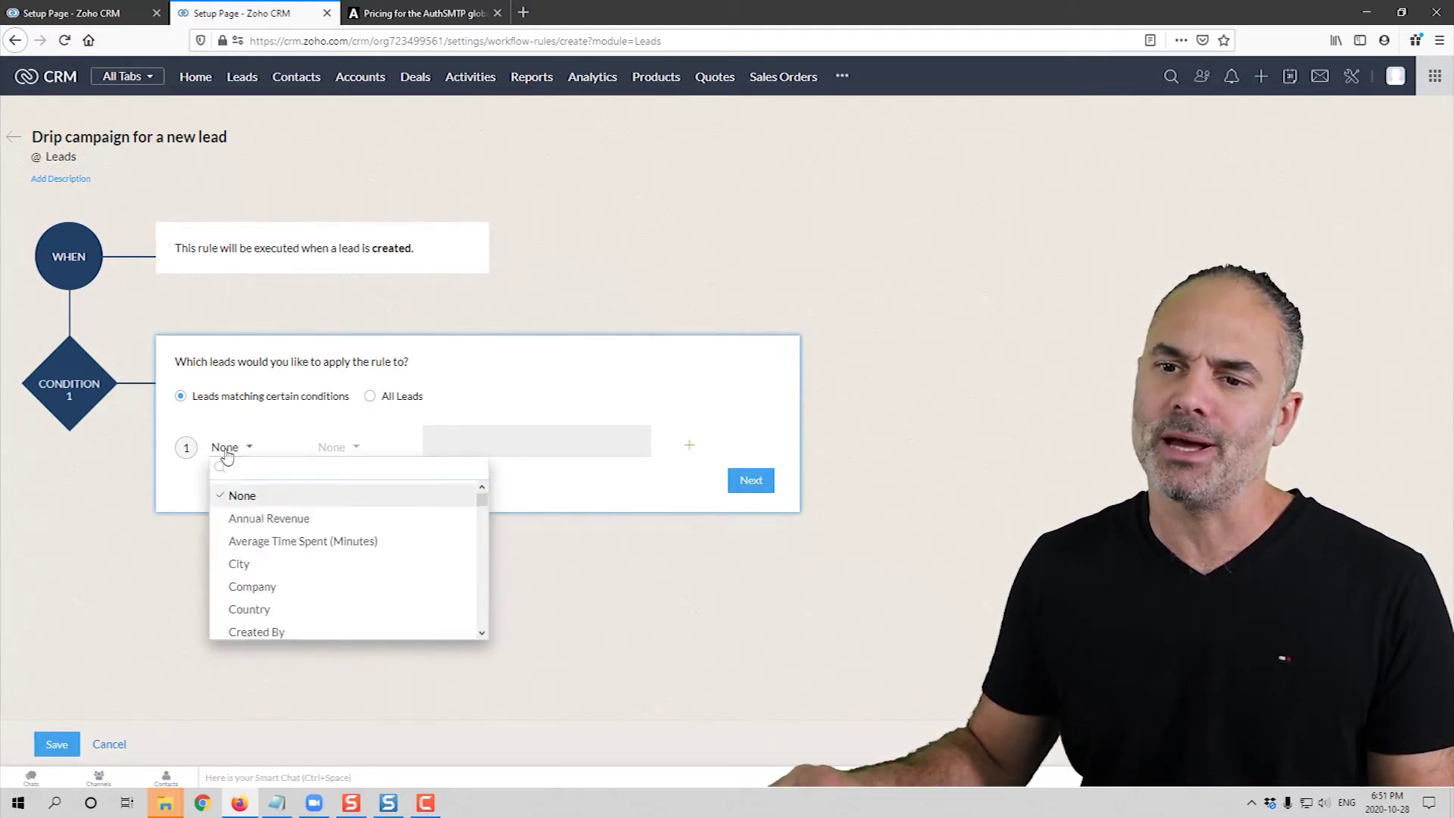
pyautogui.write('opt')
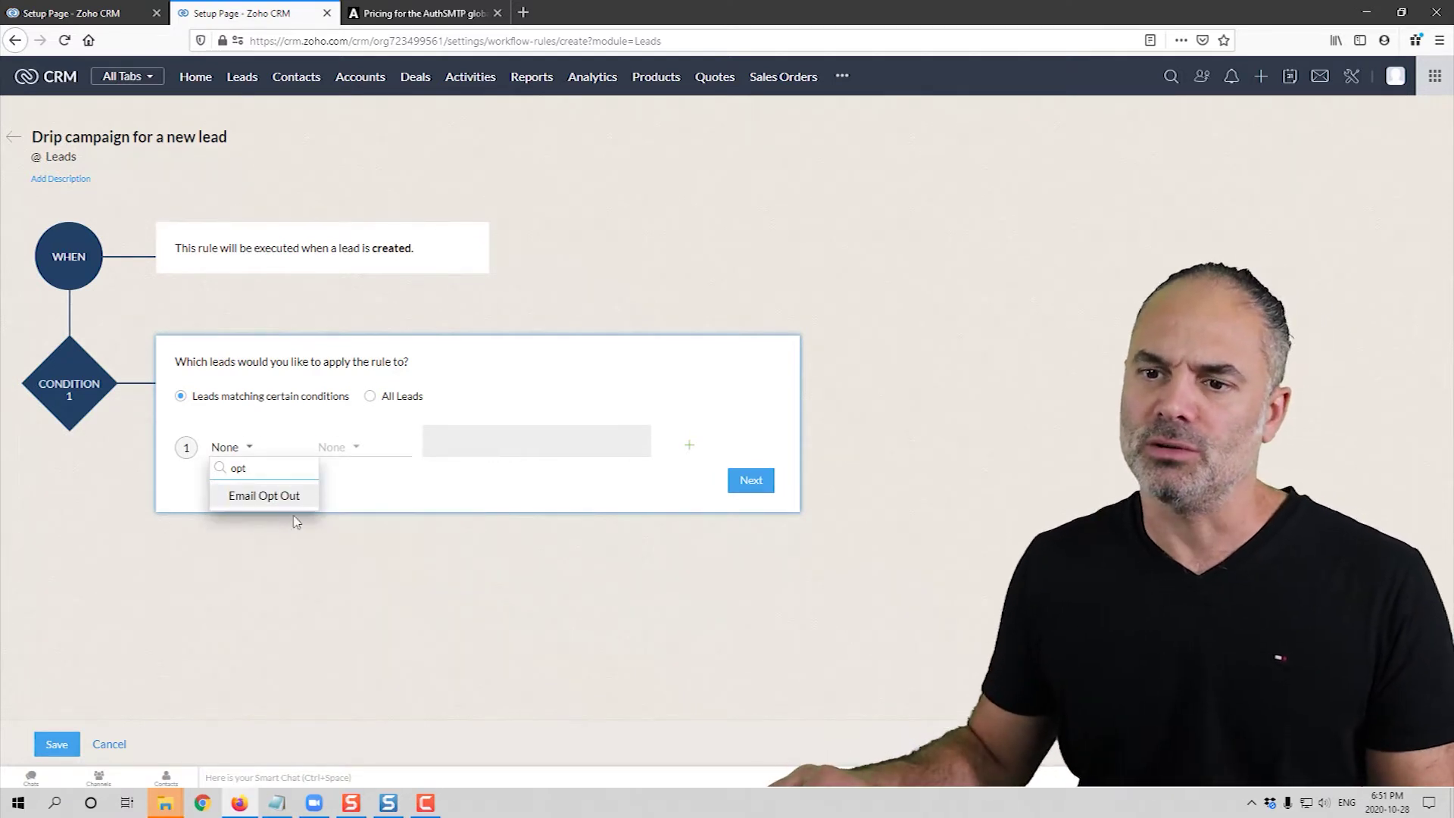
pyautogui.click(290, 496)
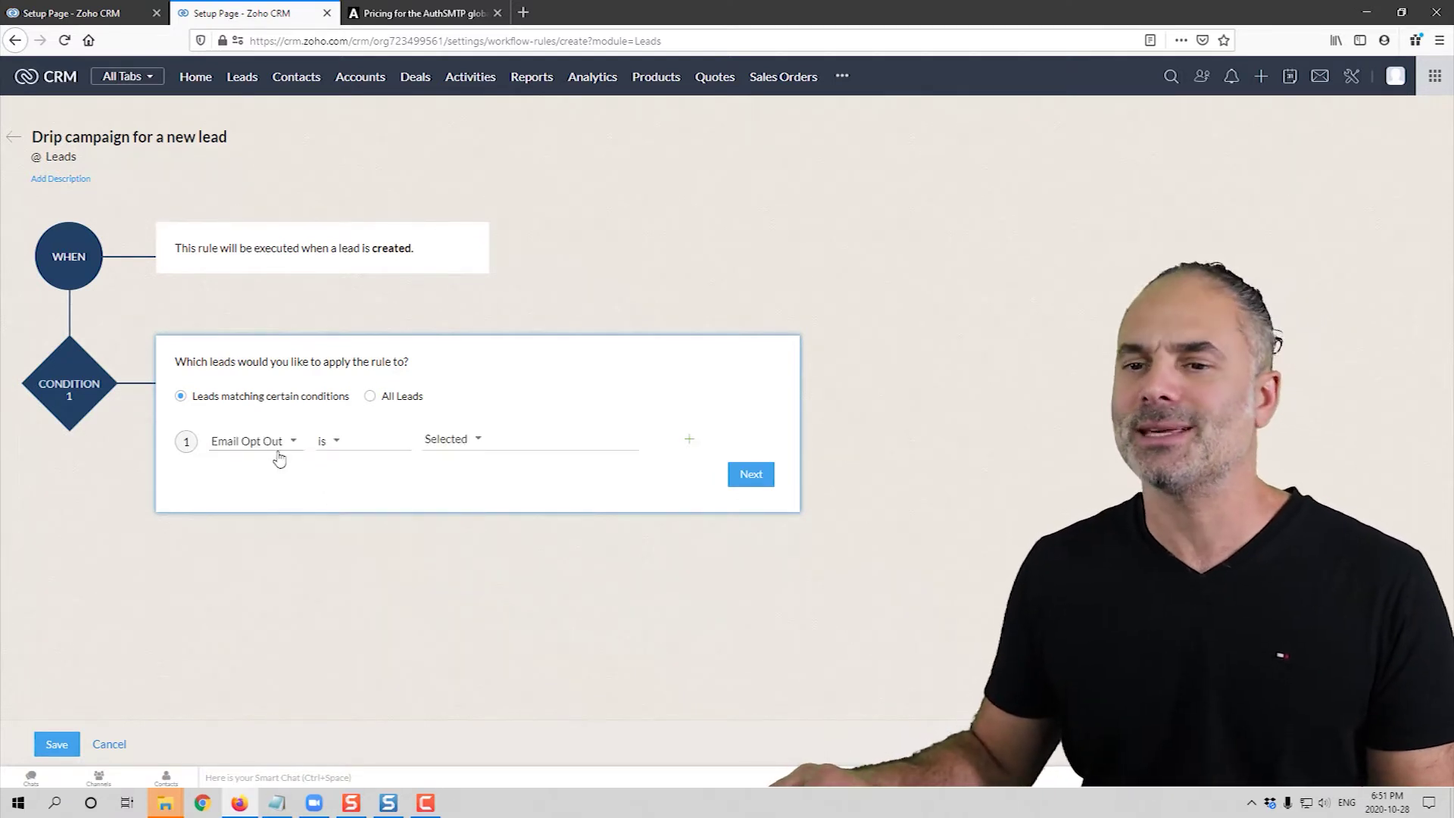
pyautogui.click(447, 452)
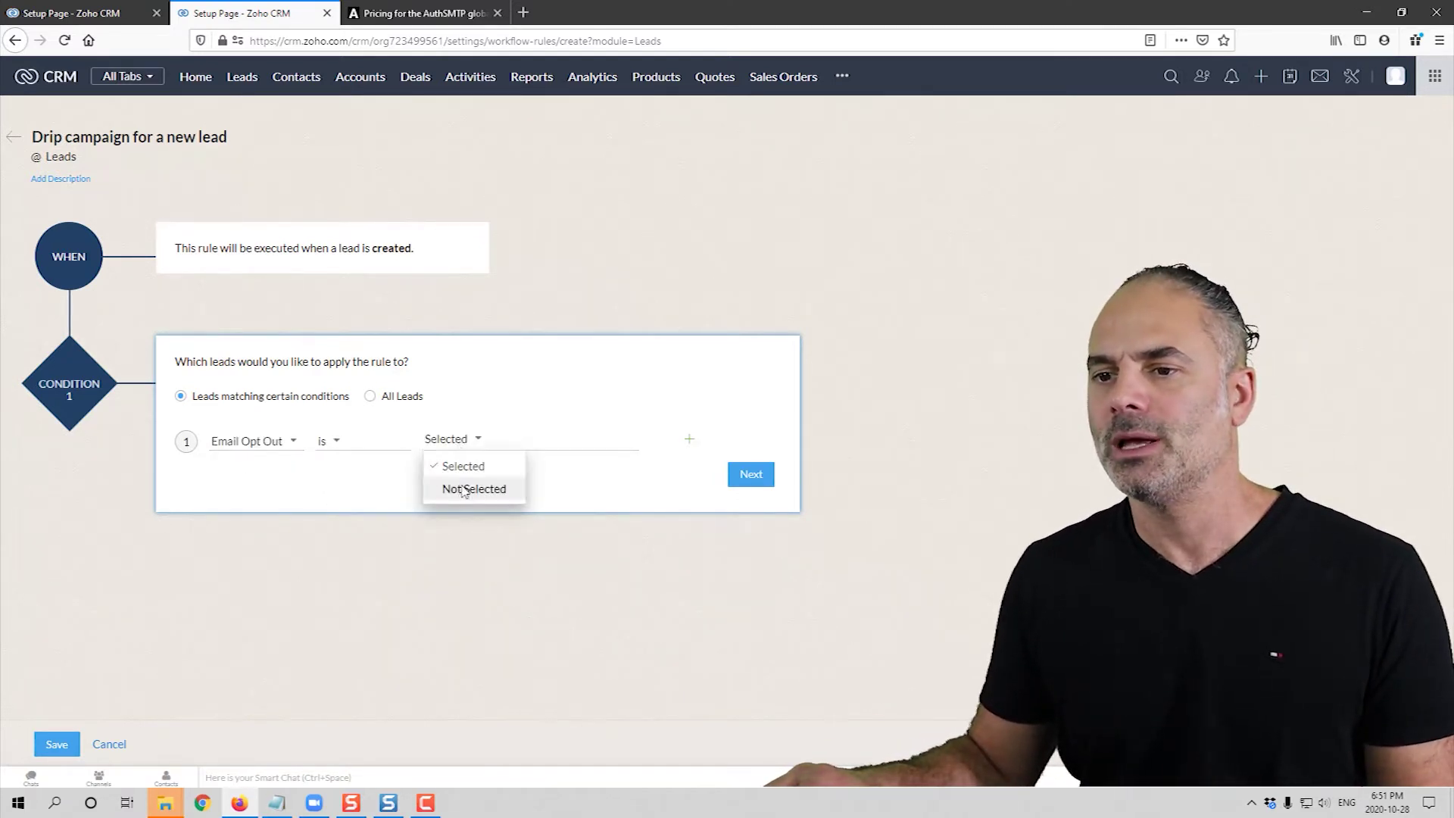
pyautogui.click(464, 489)
# Add a second criterion on Lead Status with the "isn't" operator.
pyautogui.click(691, 442)
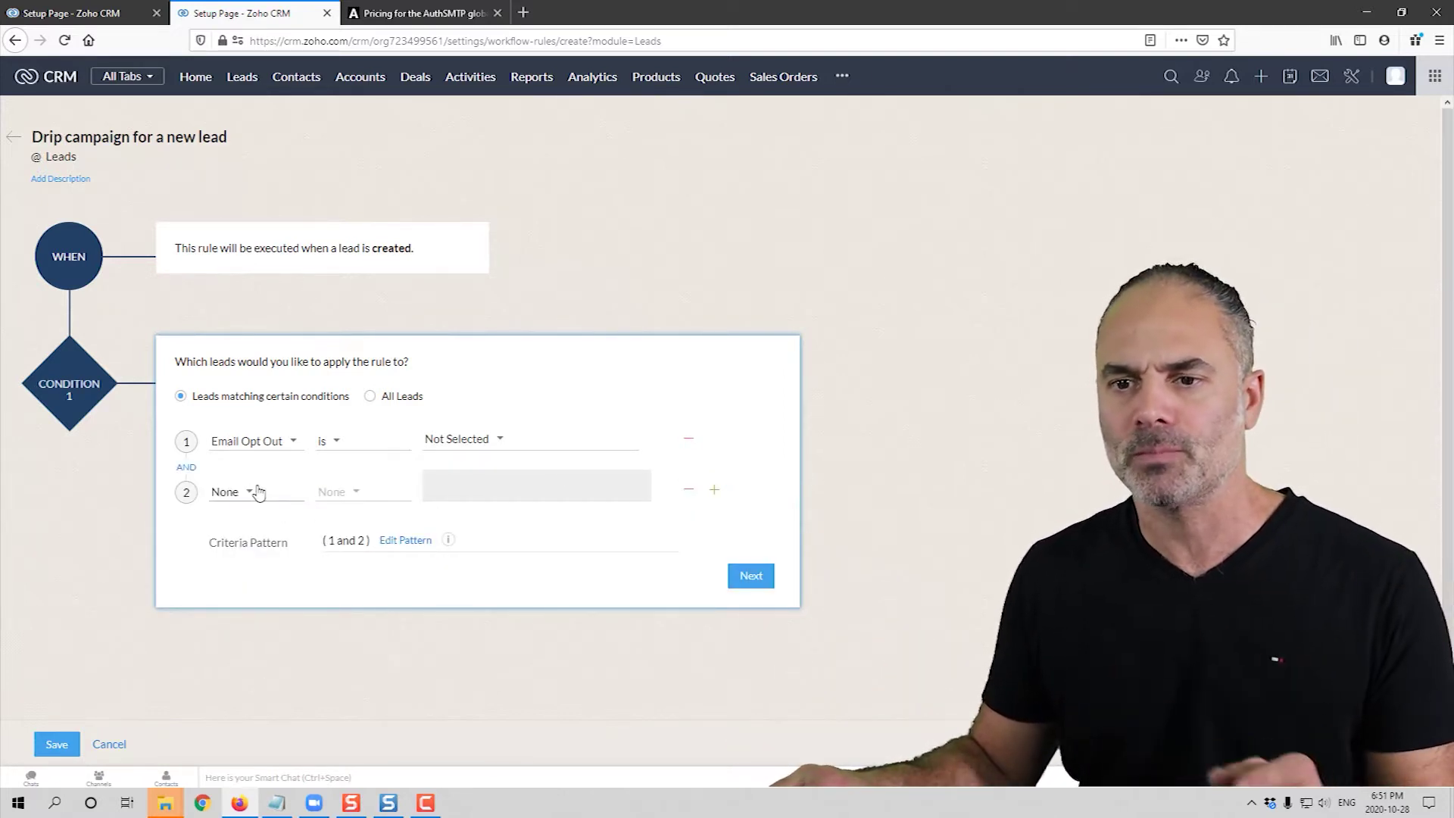
pyautogui.click(257, 490)
pyautogui.write('stat')
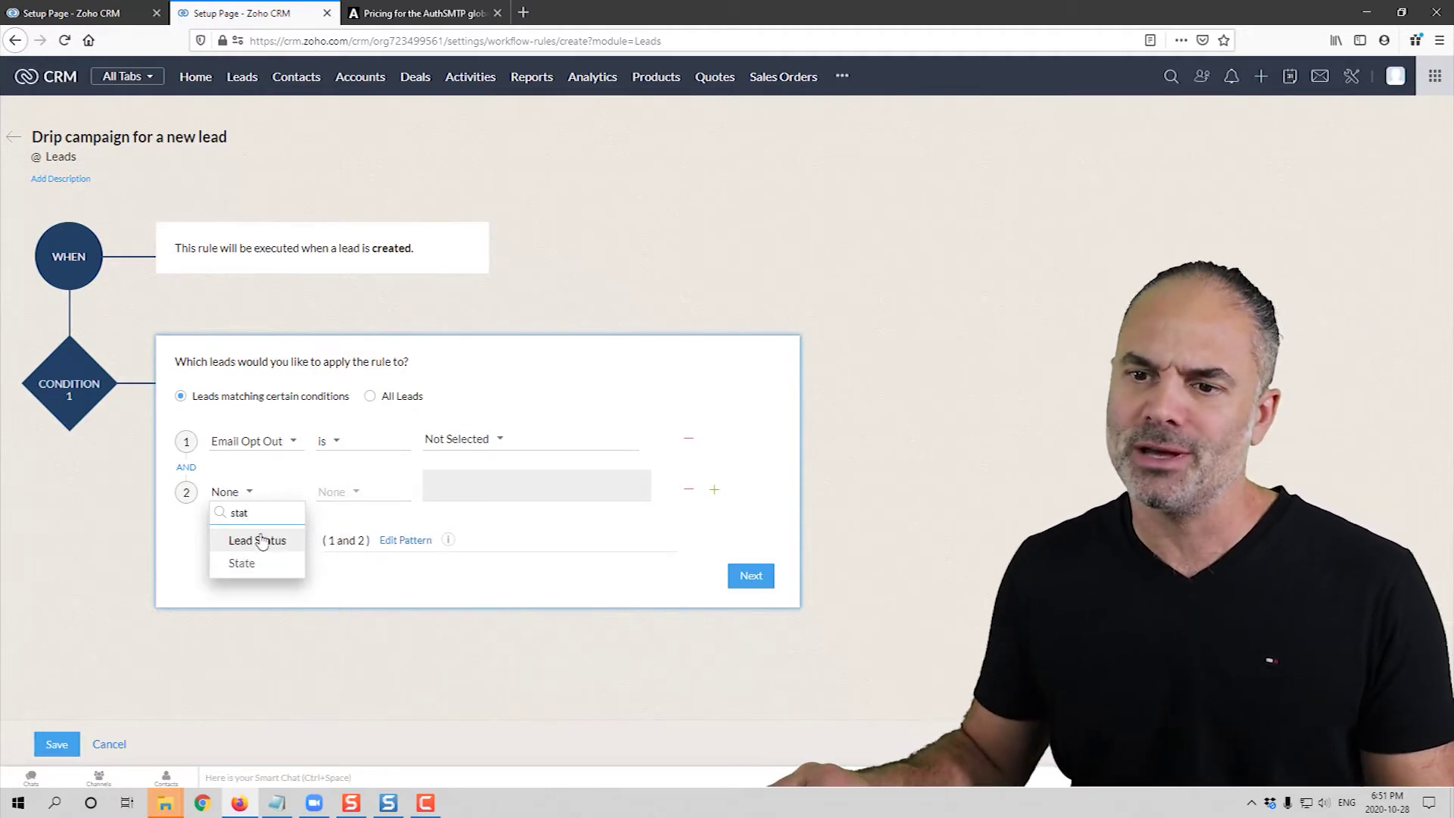
pyautogui.click(271, 541)
pyautogui.click(339, 485)
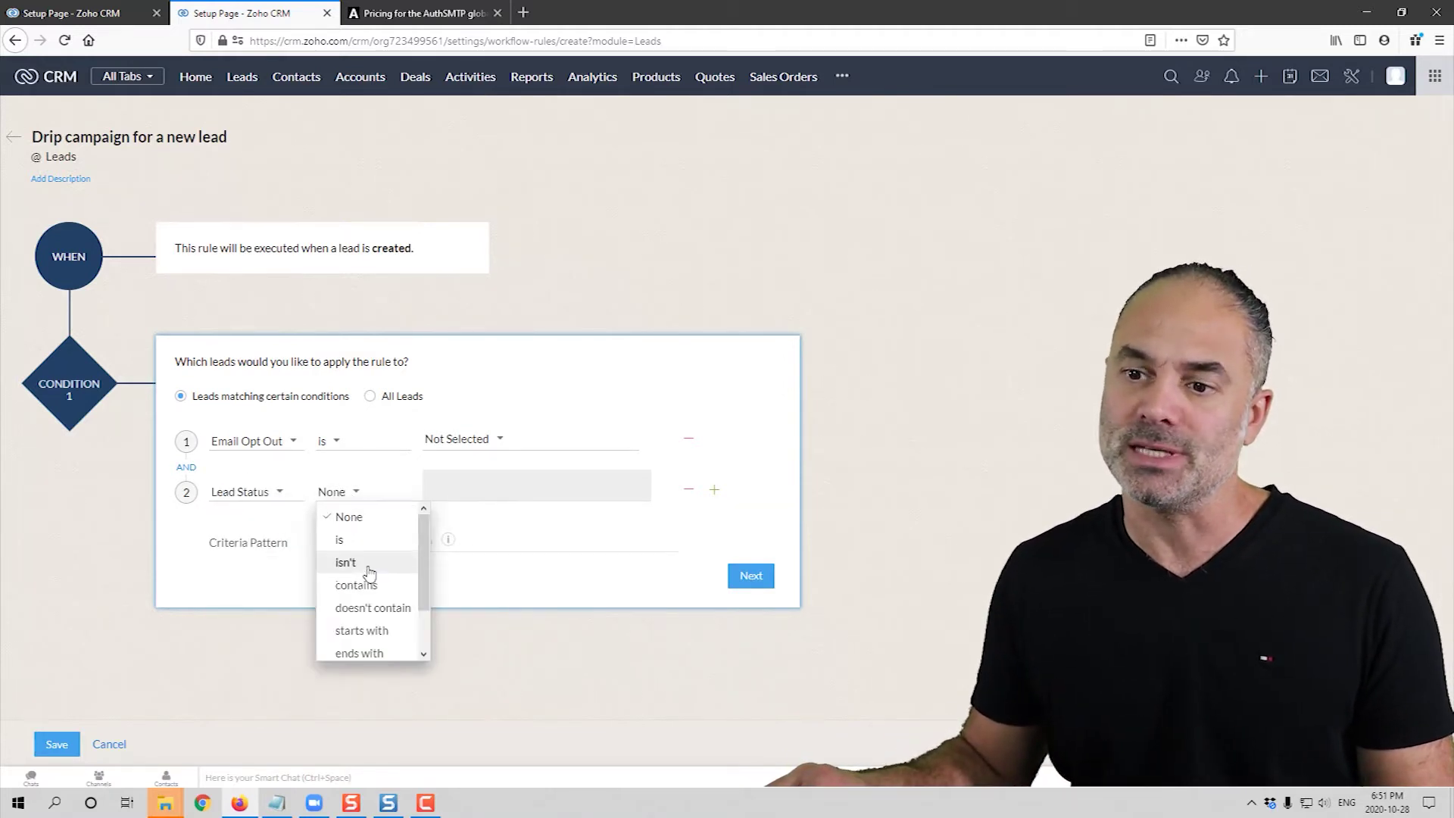
pyautogui.click(338, 560)
# Set the Lead Status criterion's values to Junk Lead and Lost Lead, and join the two criteria with OR.
pyautogui.click(468, 486)
pyautogui.scroll(-1, 501, 569)
pyautogui.click(502, 565)
pyautogui.scroll(-1, 499, 572)
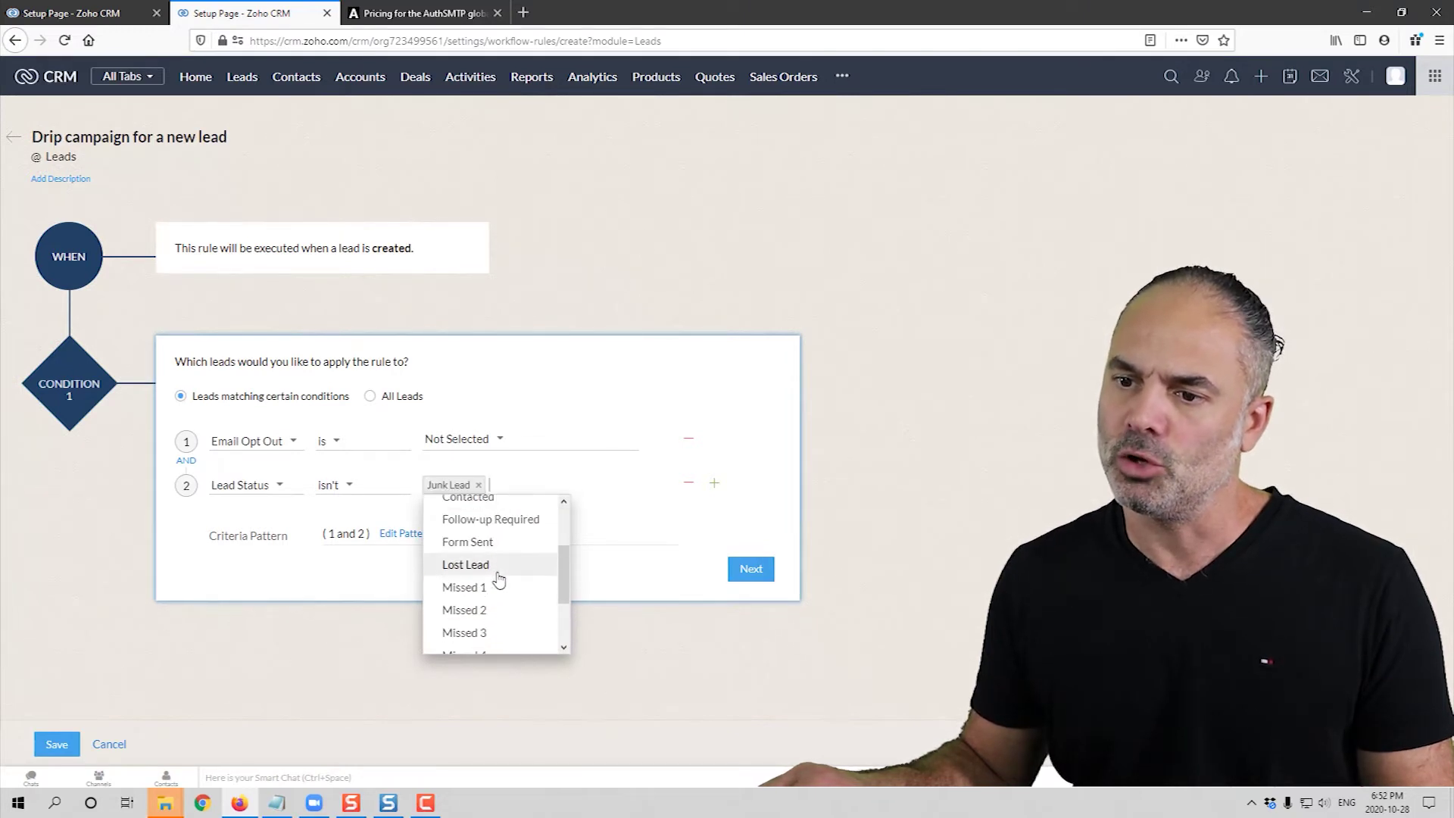
pyautogui.click(500, 570)
pyautogui.click(728, 514)
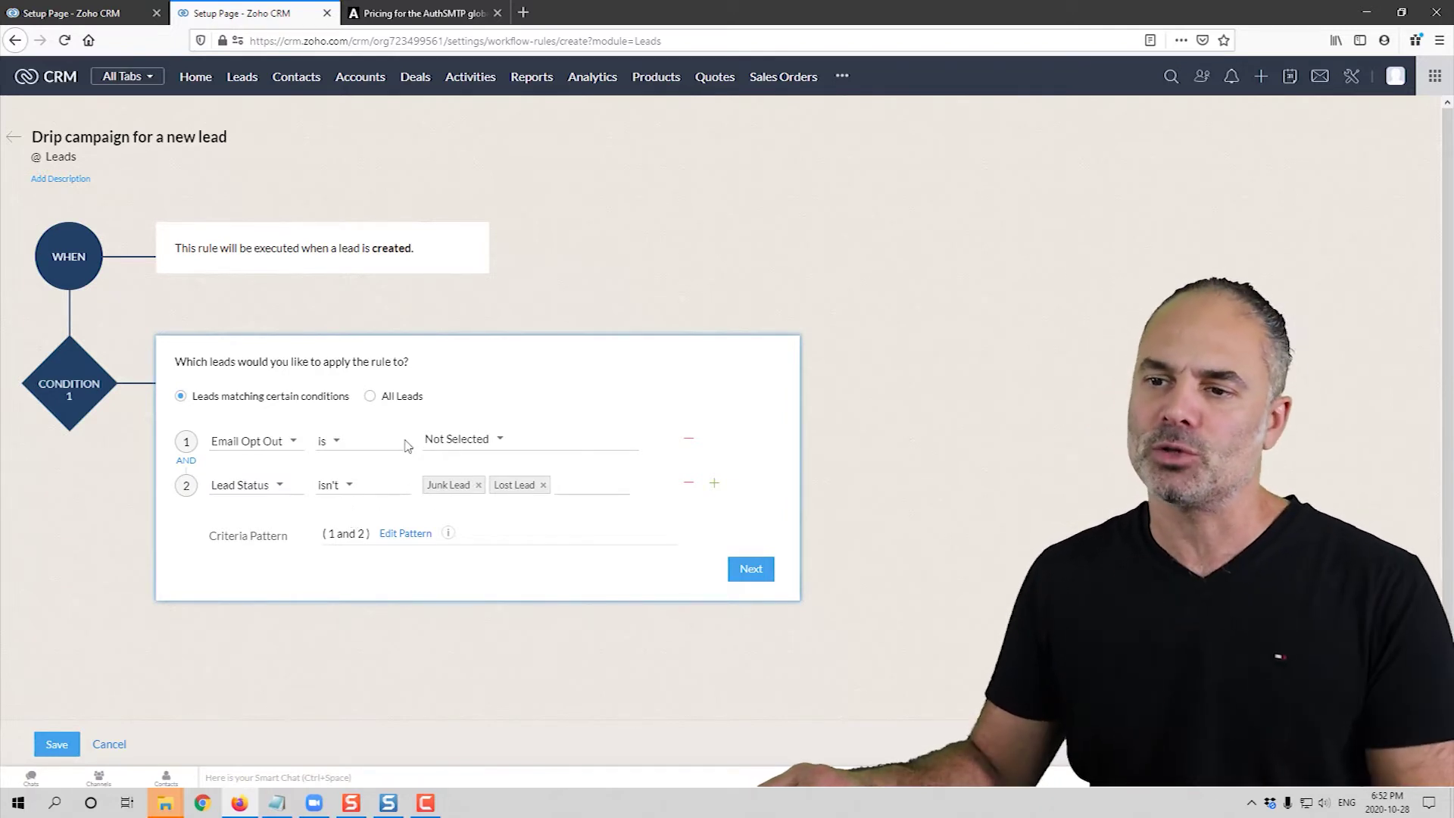
pyautogui.click(185, 461)
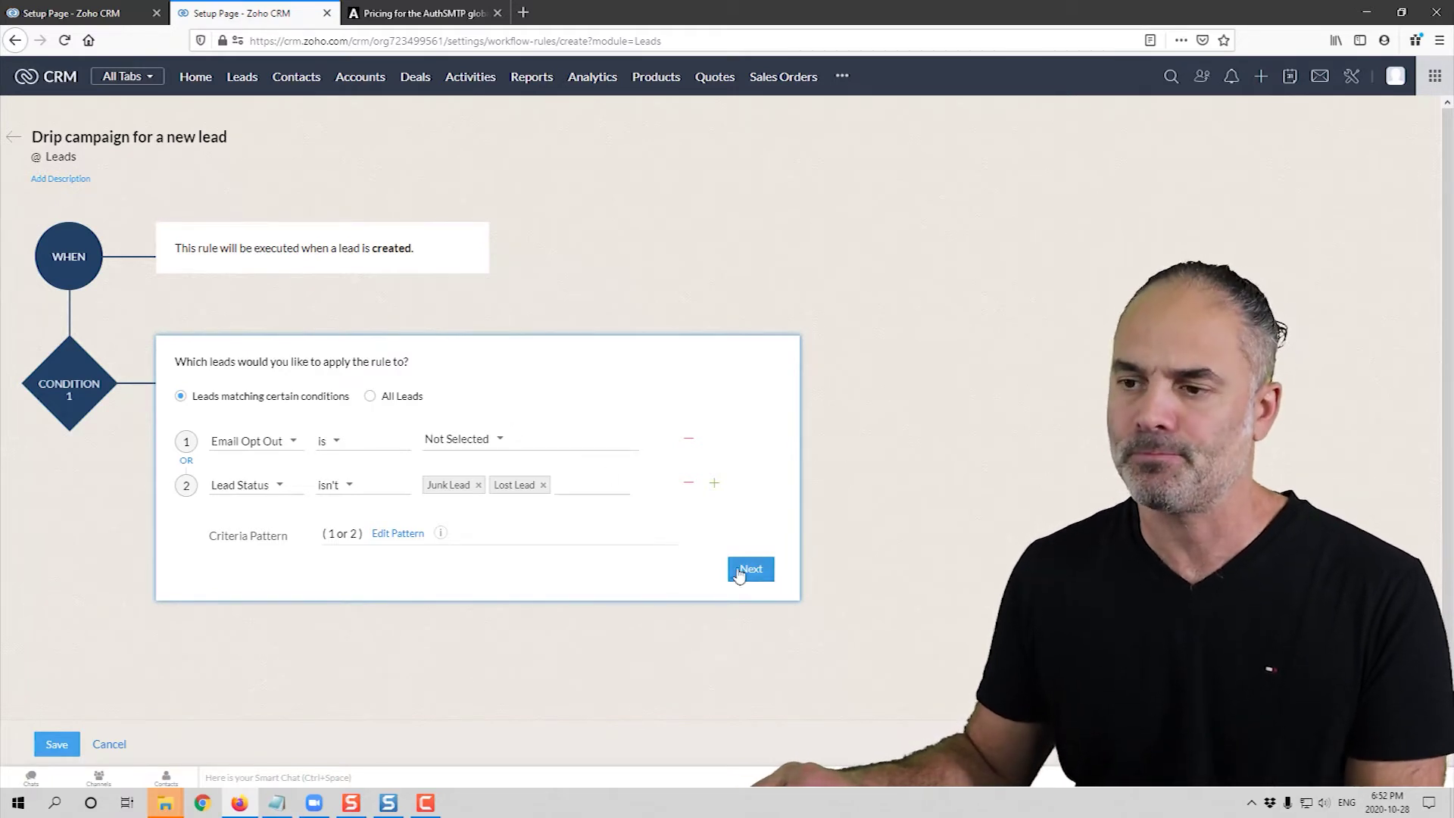
pyautogui.click(750, 569)
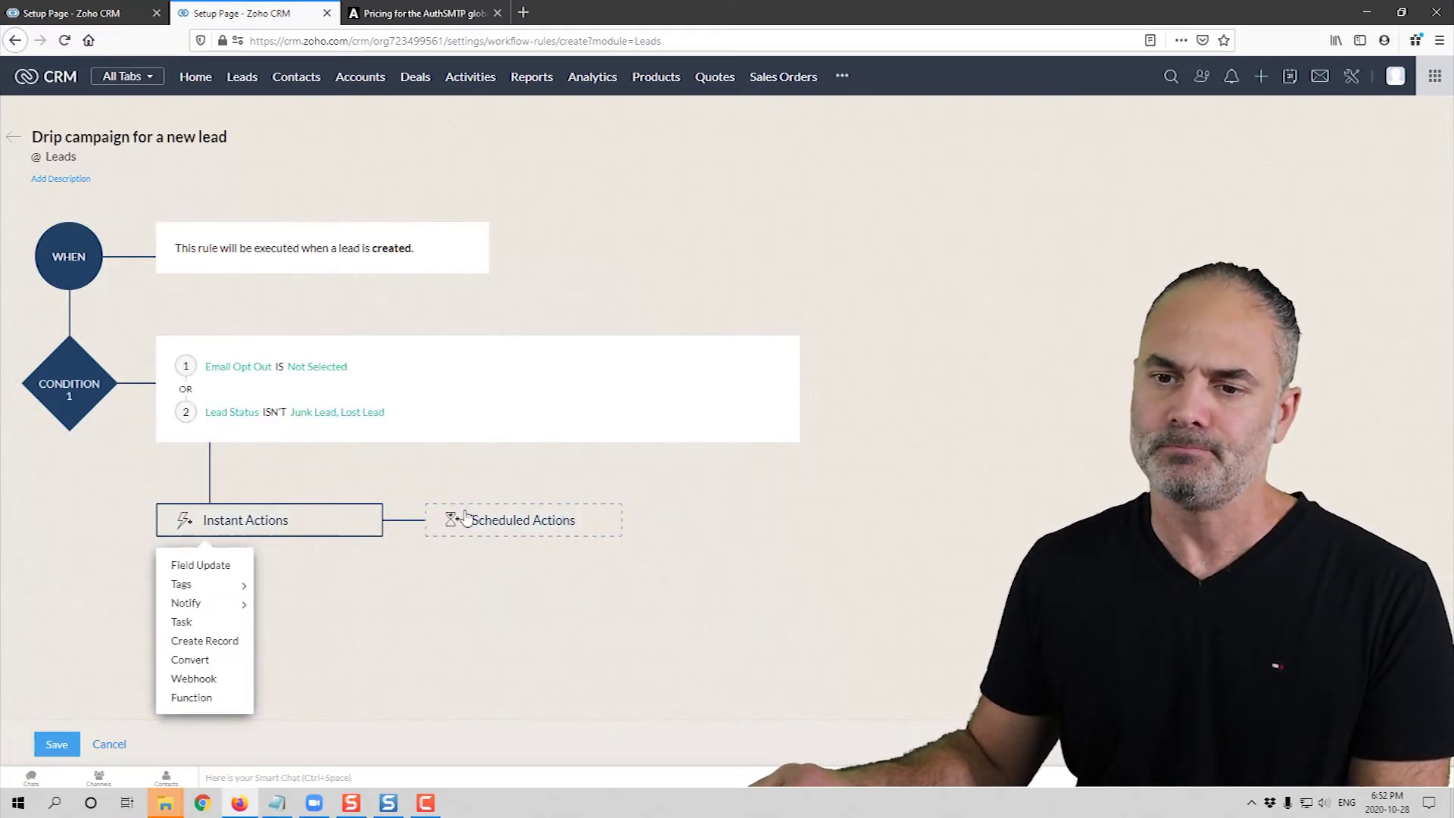
# Add an instant action that notifies via email, and start creating a new email notification for it.
pyautogui.moveTo(214, 612)
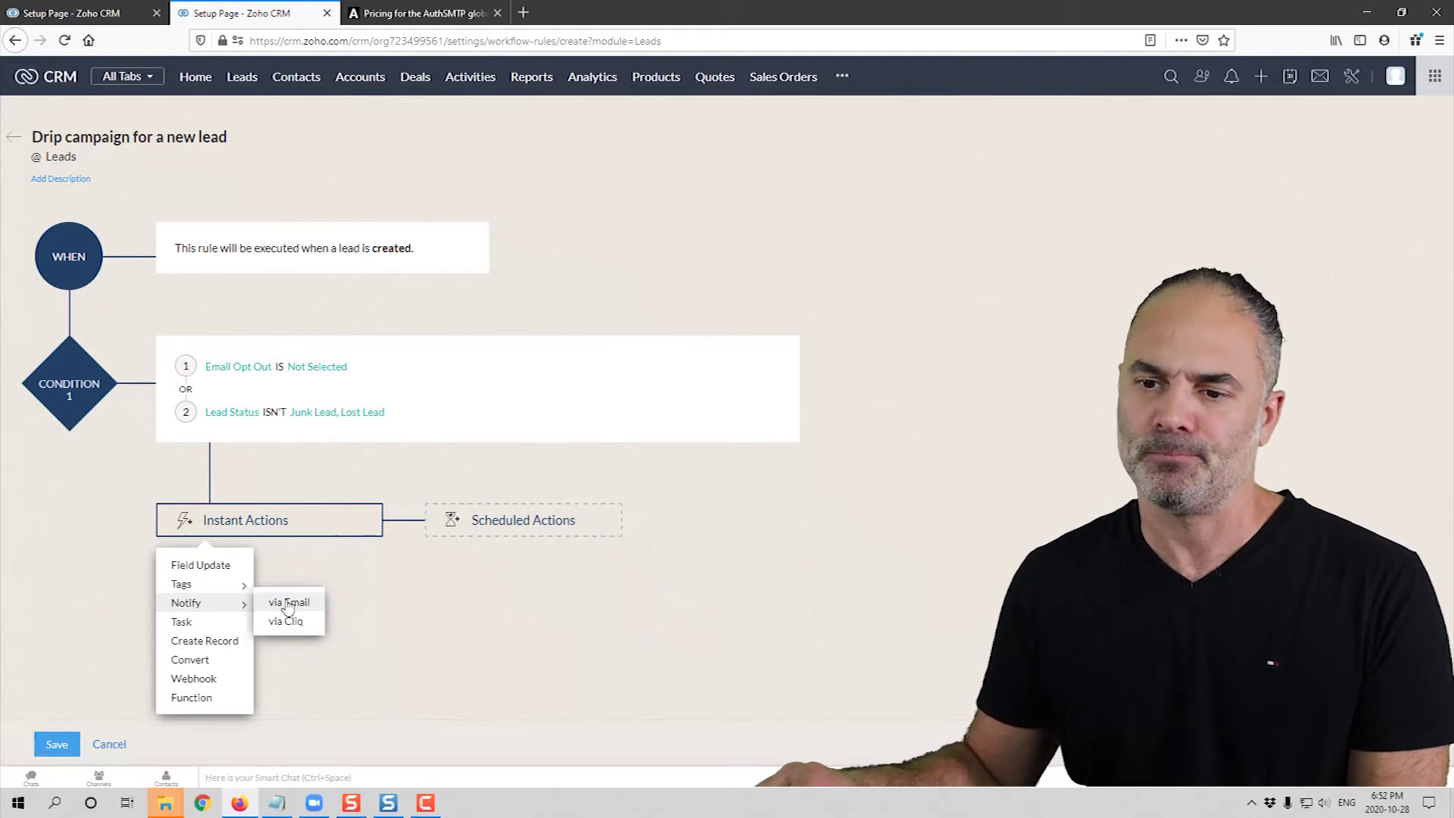
pyautogui.click(288, 603)
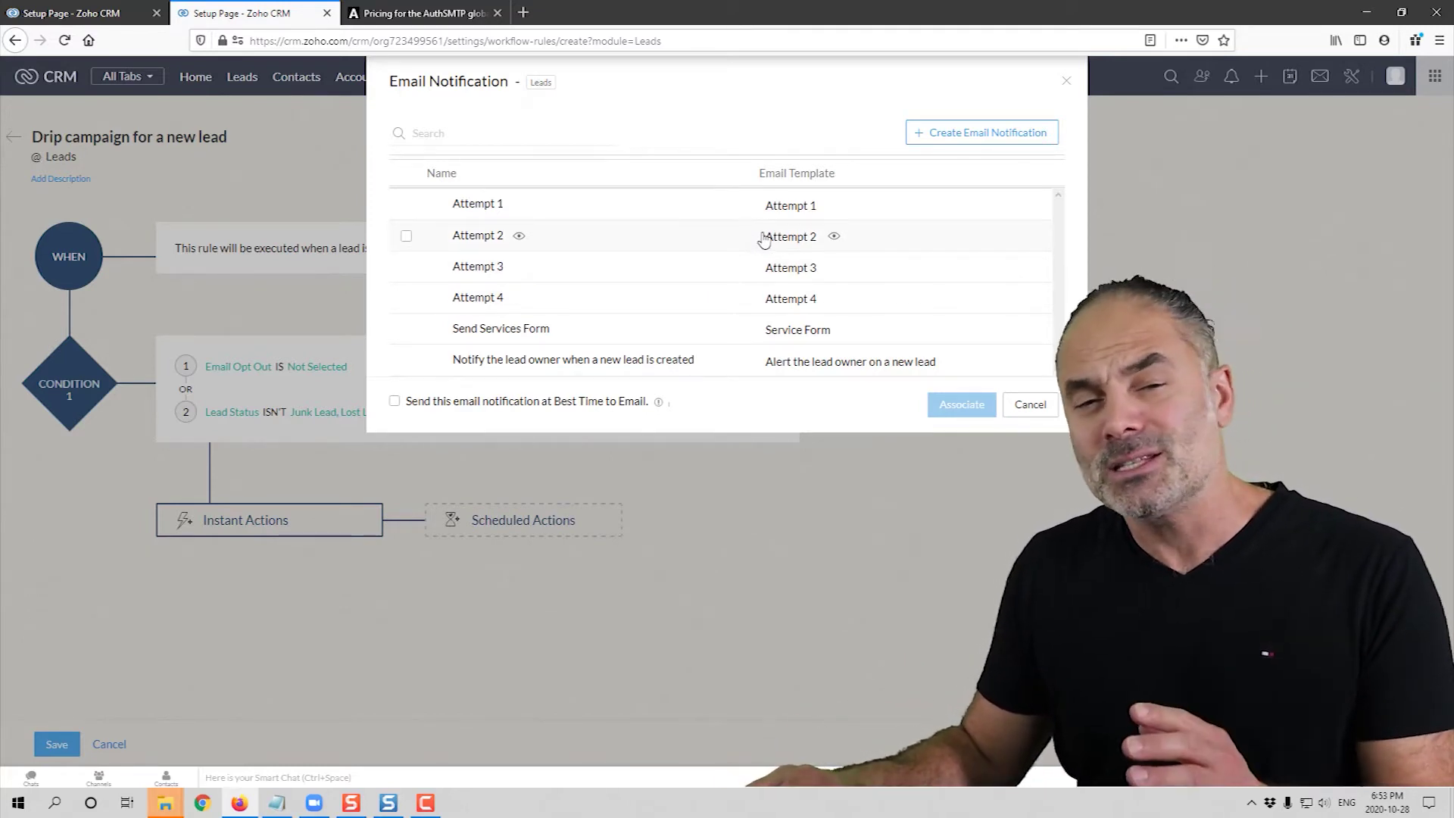
pyautogui.moveTo(783, 238)
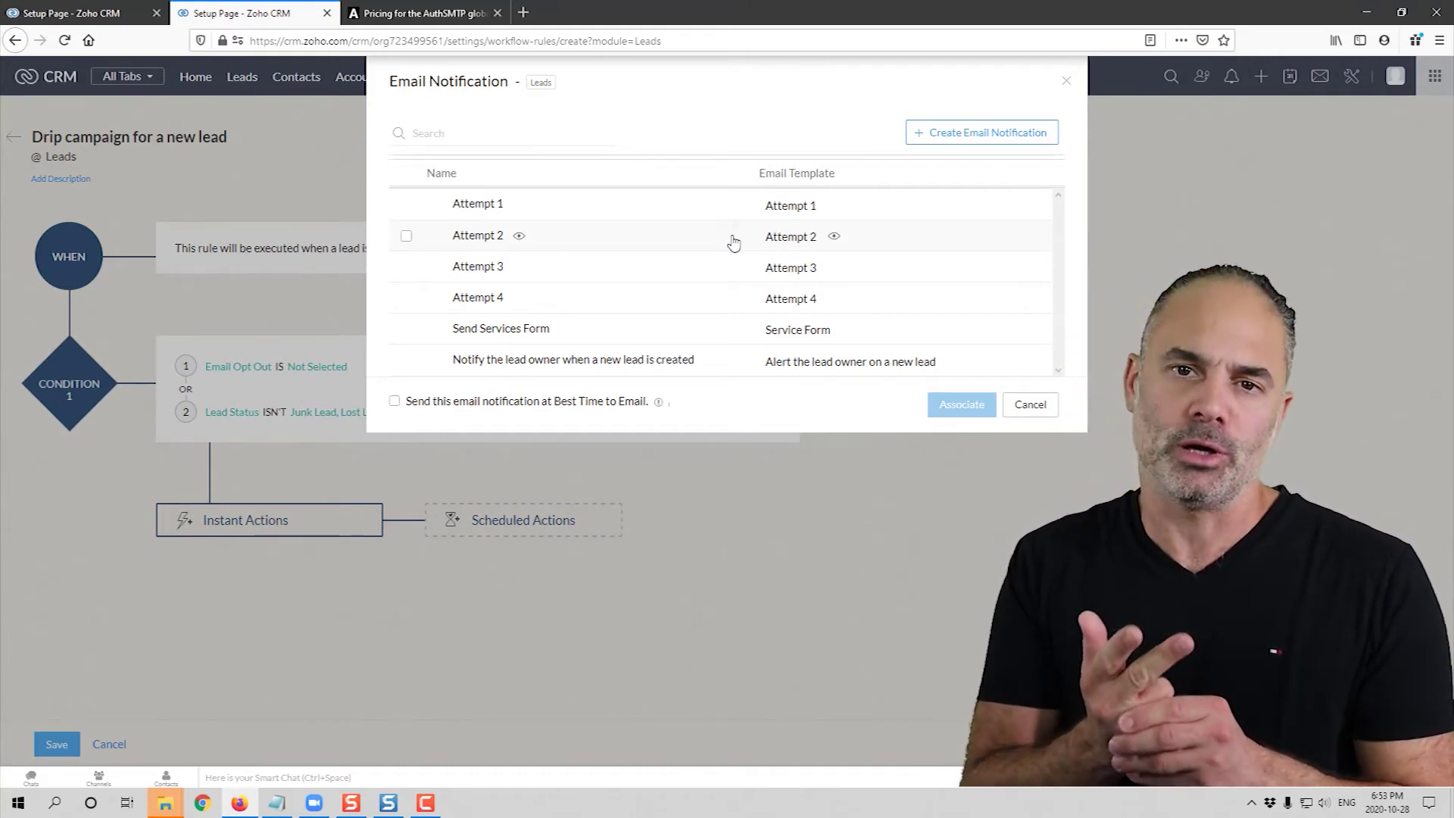
pyautogui.click(988, 143)
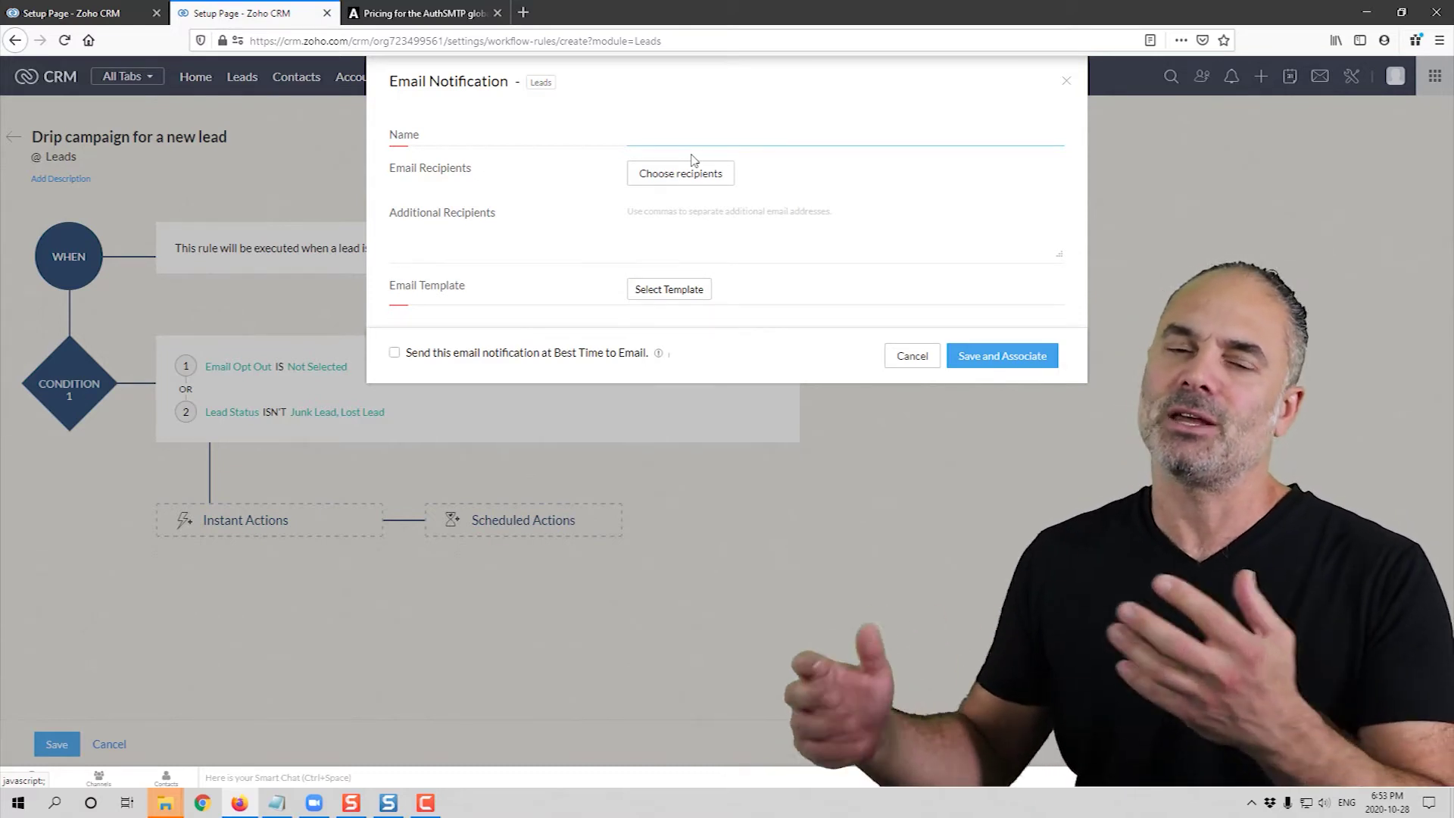
# Copy the name of the New Lead Promotion email template from the Templates setup page and use it as the notification's name.
pyautogui.click(114, 13)
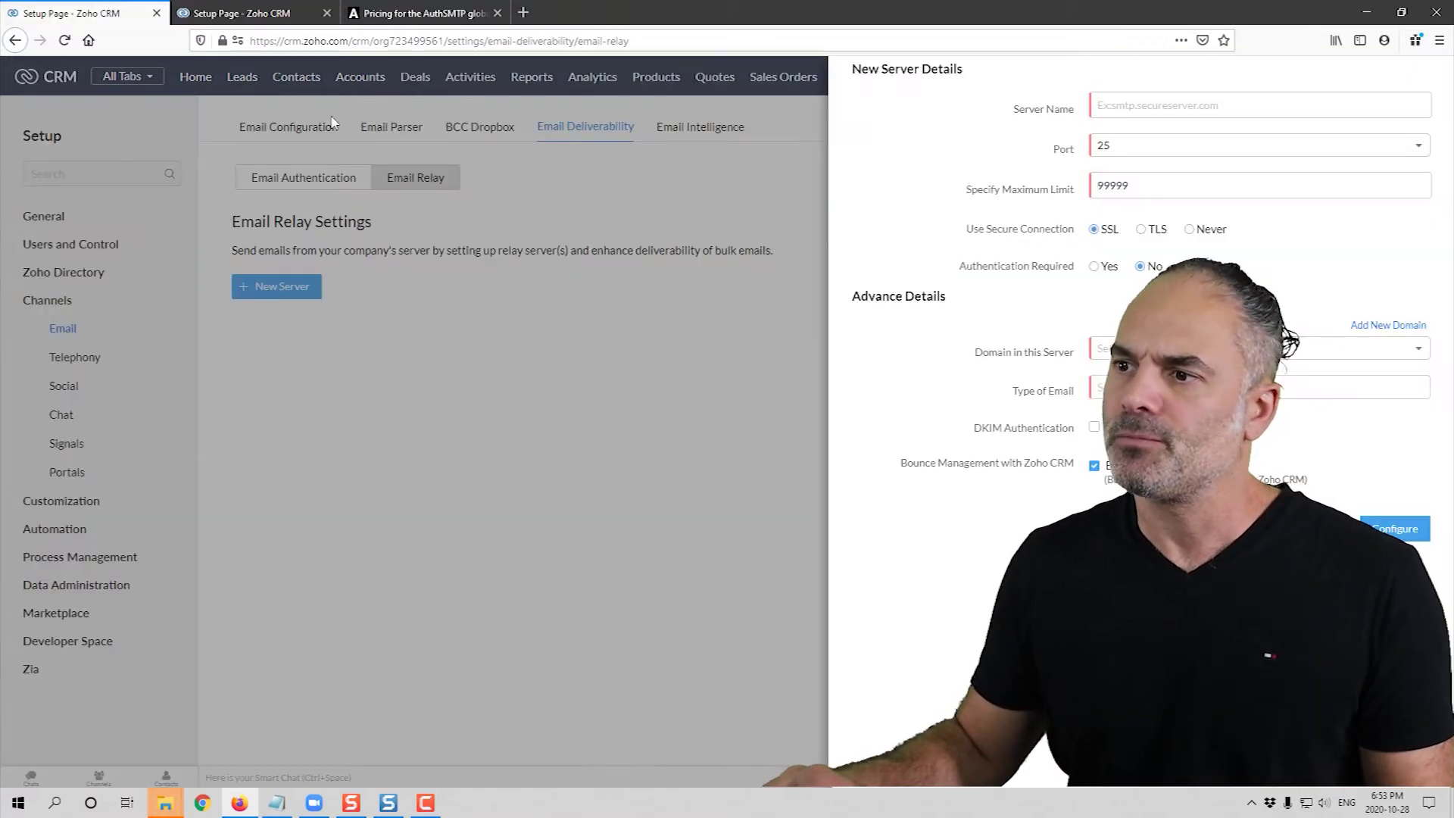
pyautogui.click(1325, 529)
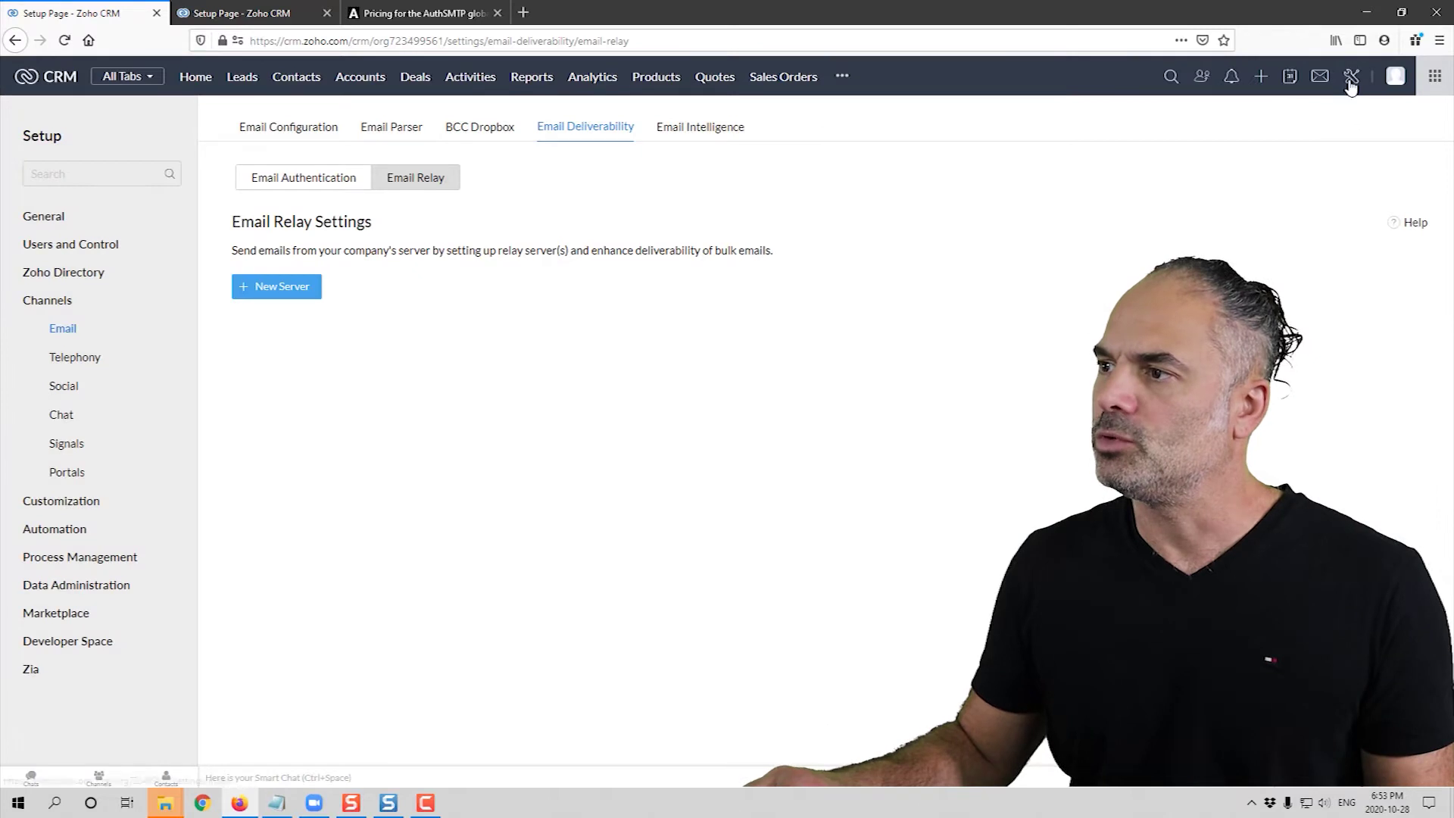
pyautogui.click(1349, 80)
pyautogui.click(1046, 301)
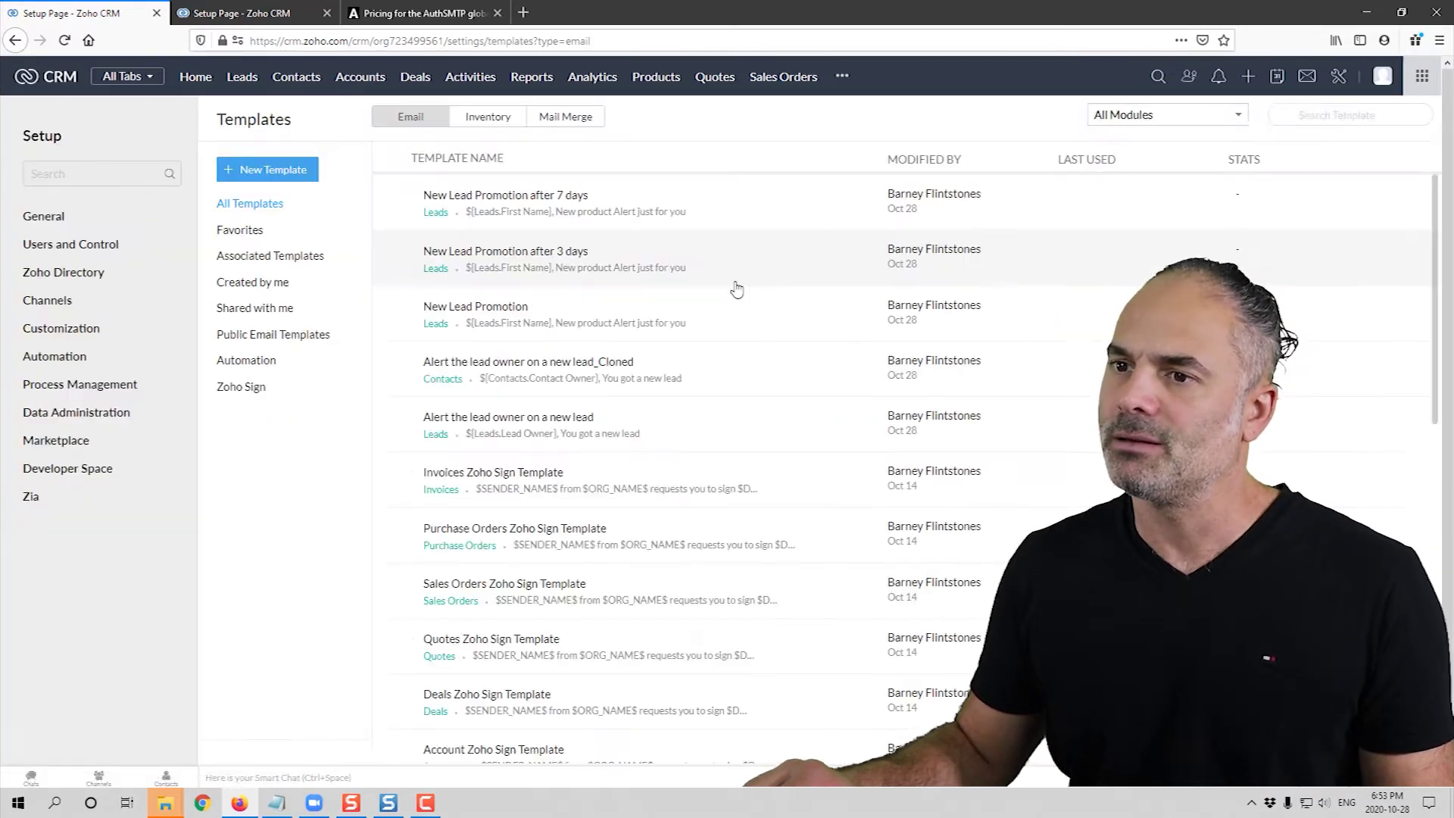
pyautogui.click(497, 309)
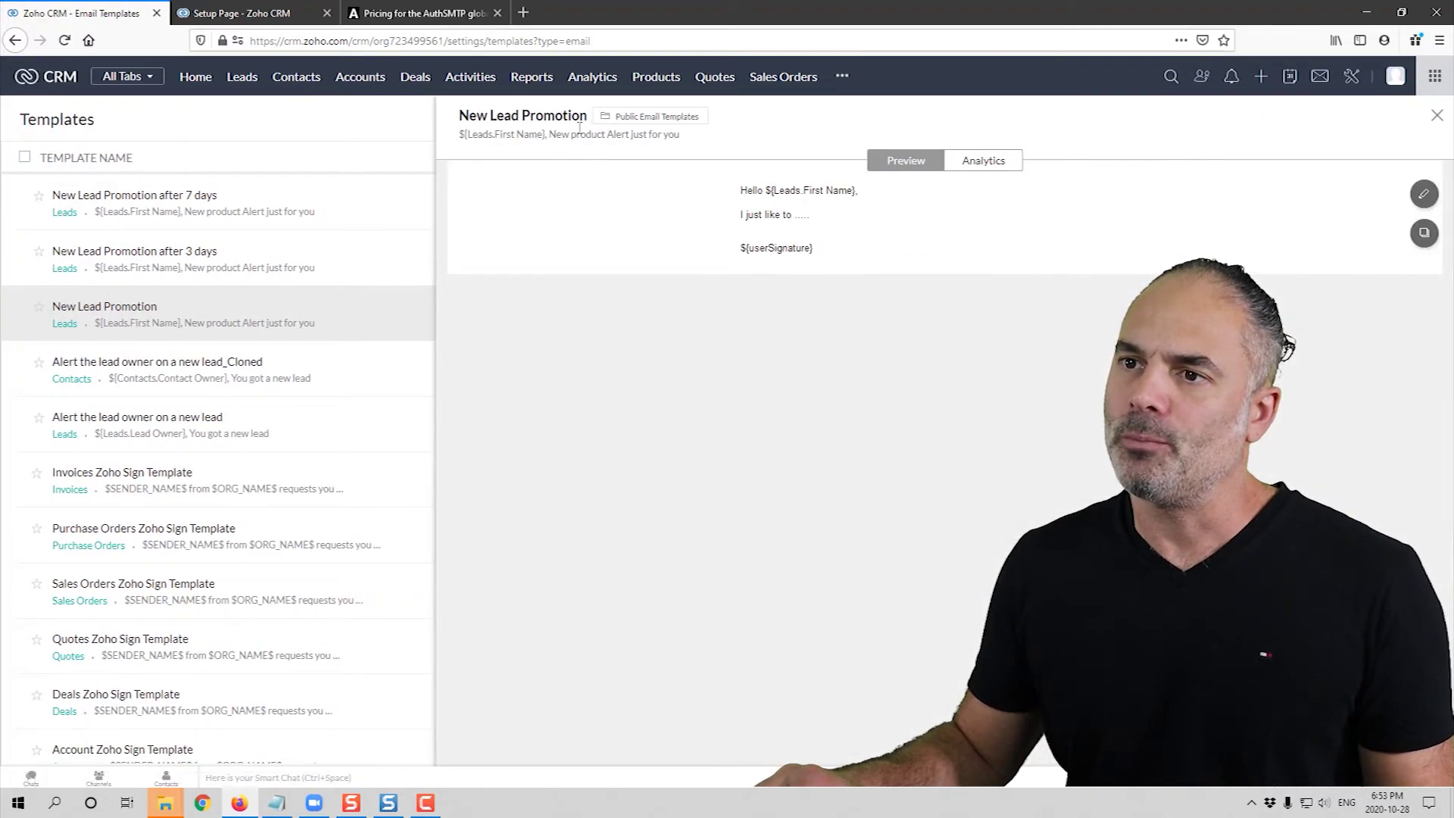
pyautogui.moveTo(587, 114); pyautogui.dragTo(460, 118)
pyautogui.hotkey('ctrl', 'c')
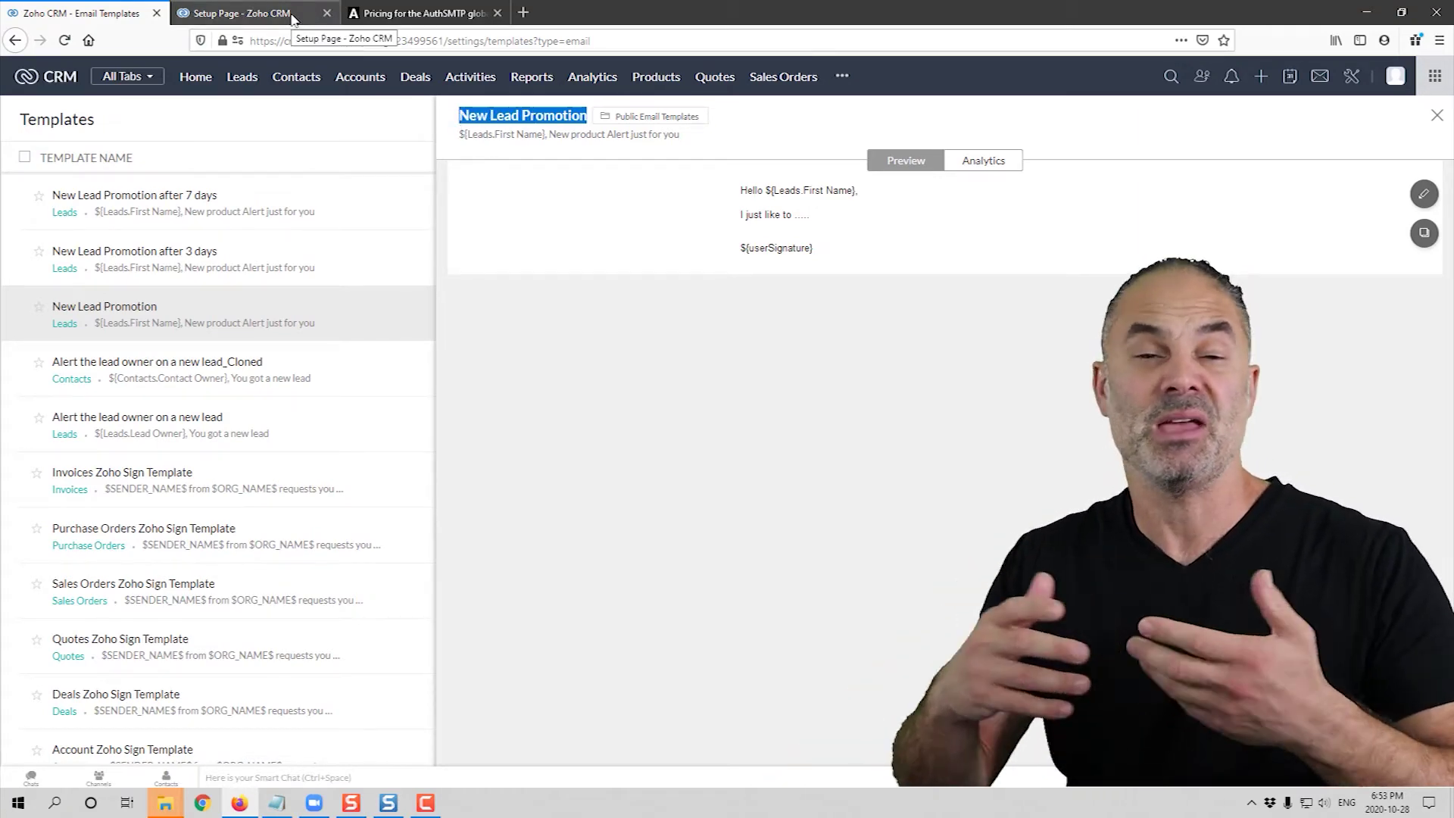
pyautogui.click(293, 19)
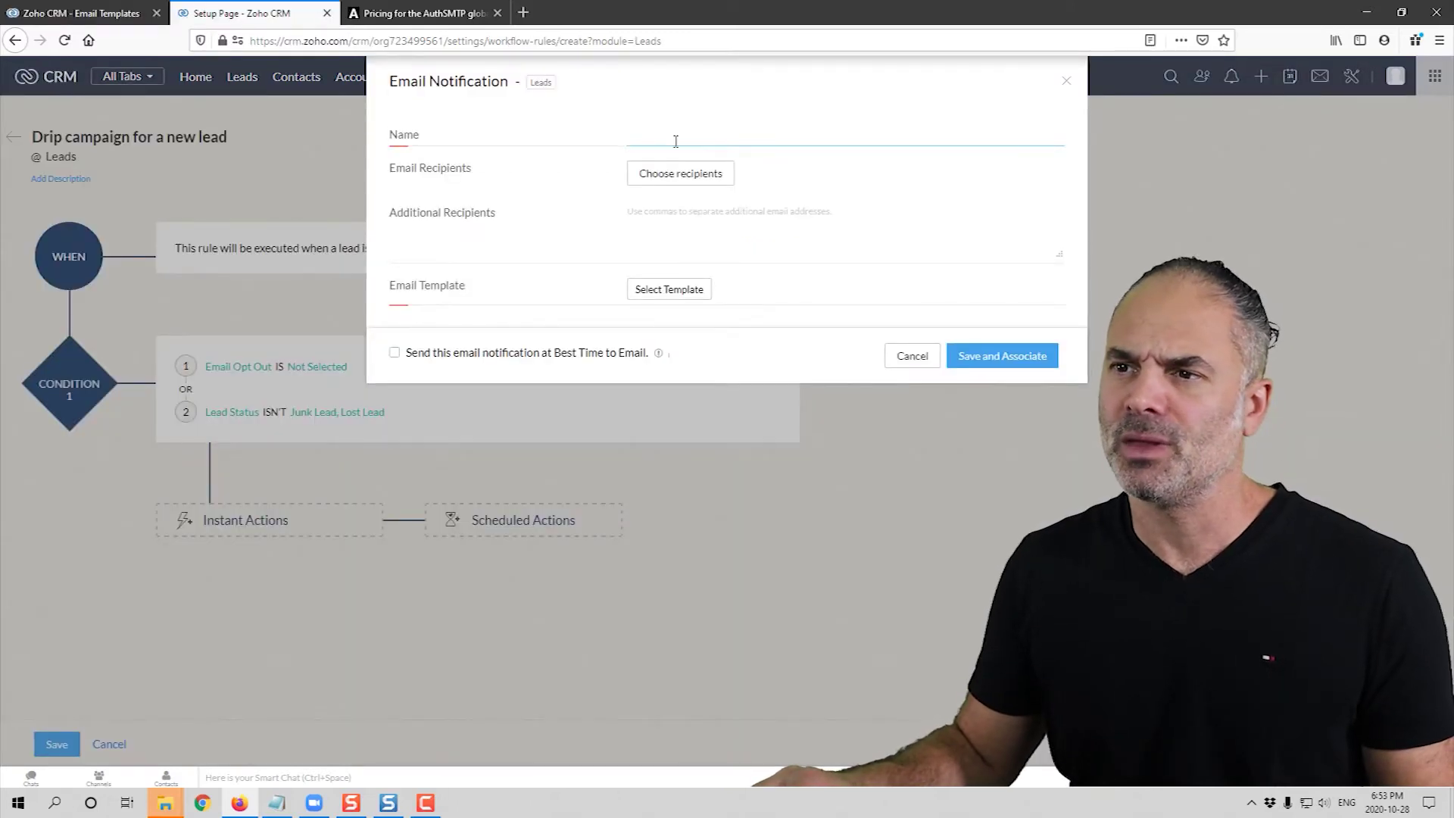
pyautogui.hotkey('ctrl', 'v')
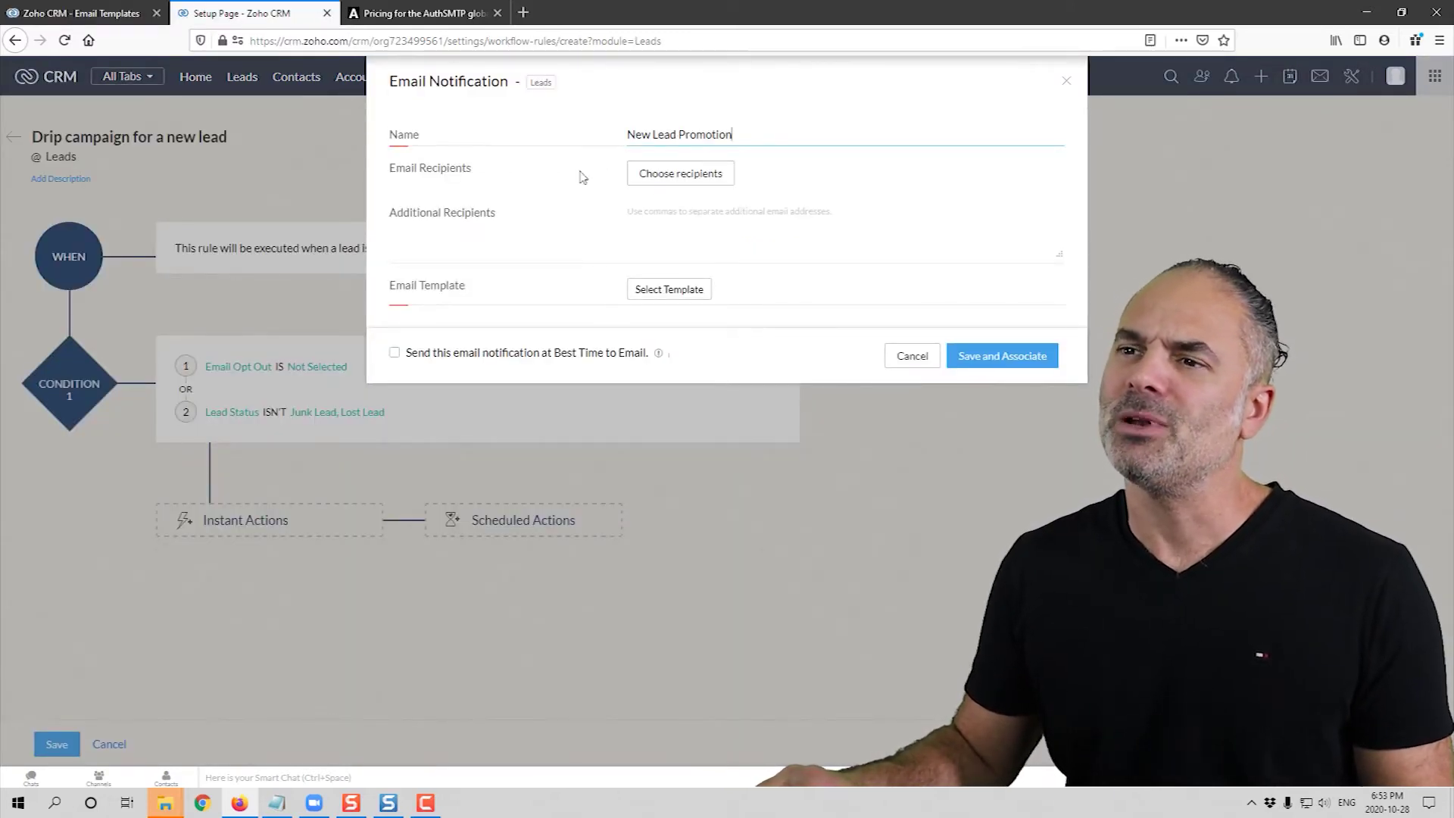
# Add the lead's Email as the notification's recipient and save the recipient selection.
pyautogui.click(672, 179)
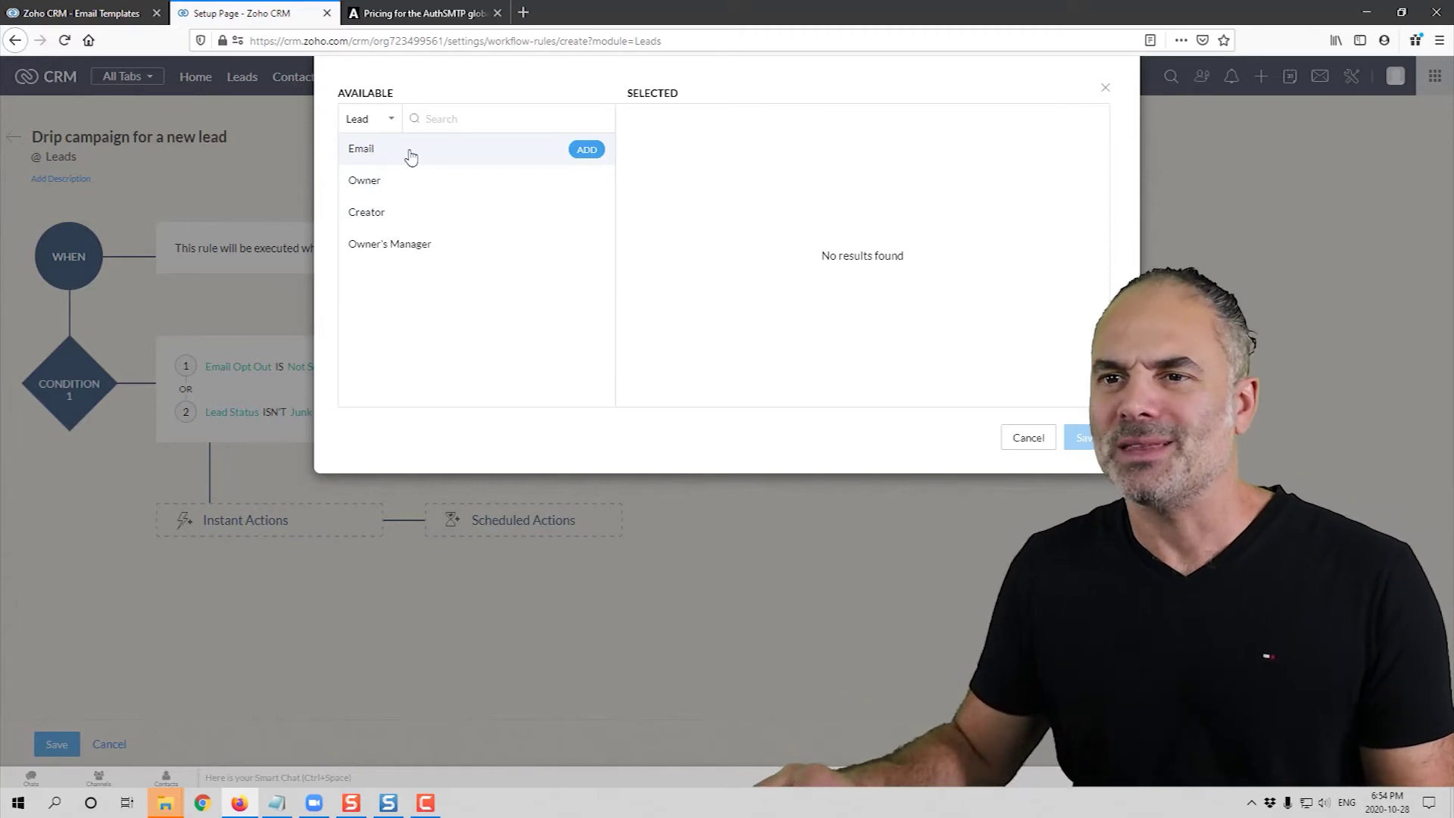
pyautogui.click(487, 158)
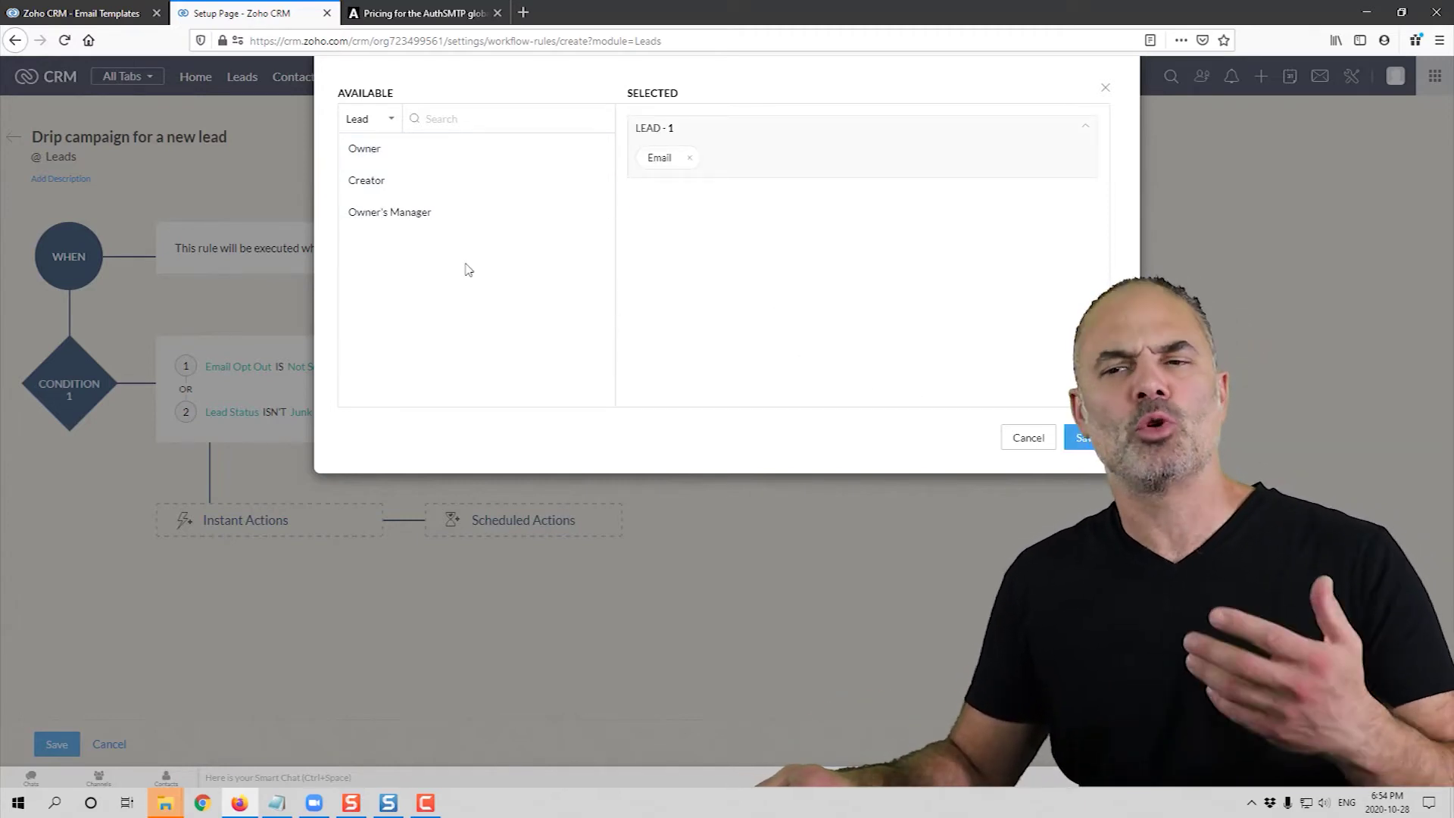
pyautogui.moveTo(398, 156)
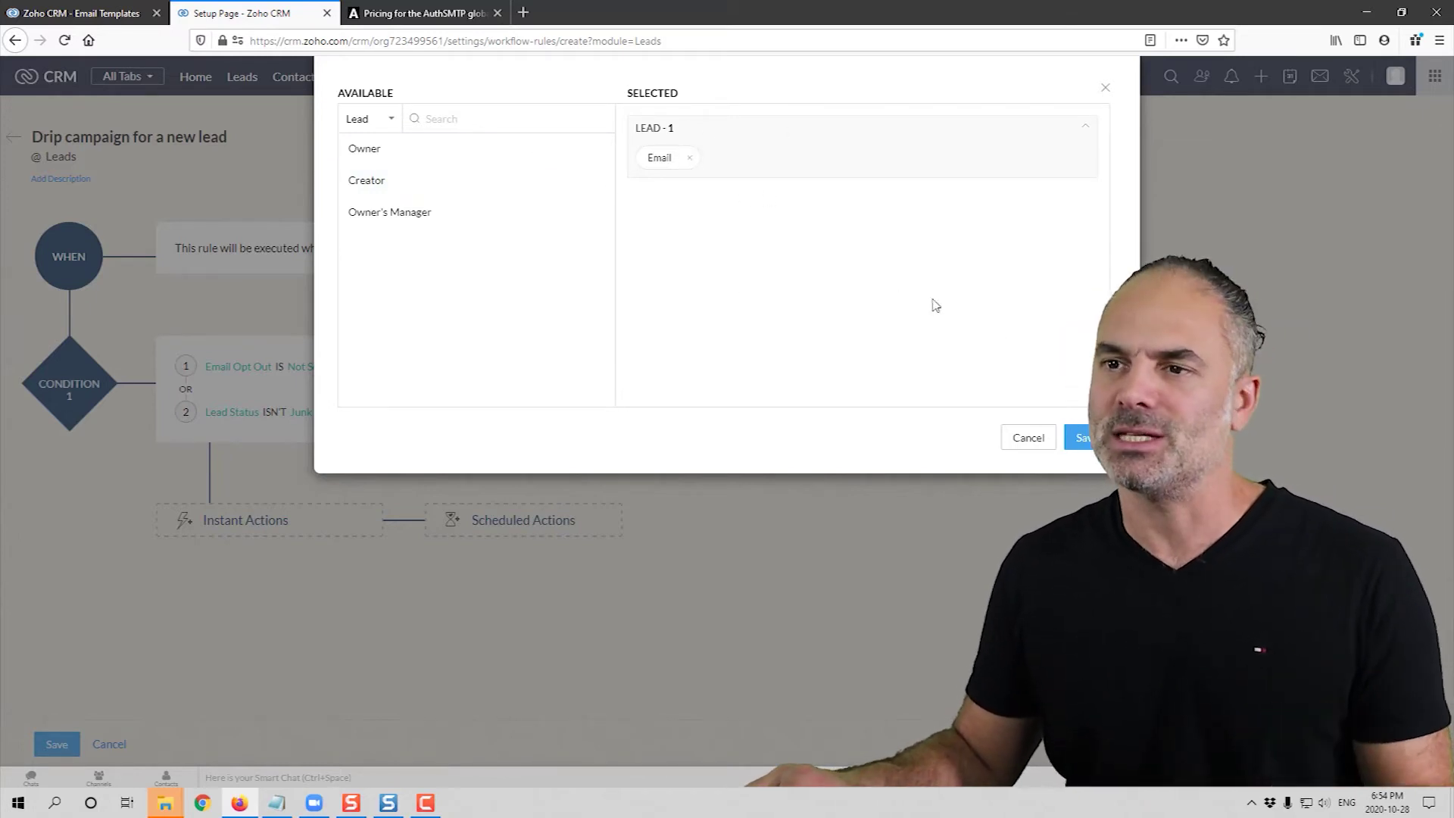
pyautogui.click(1081, 437)
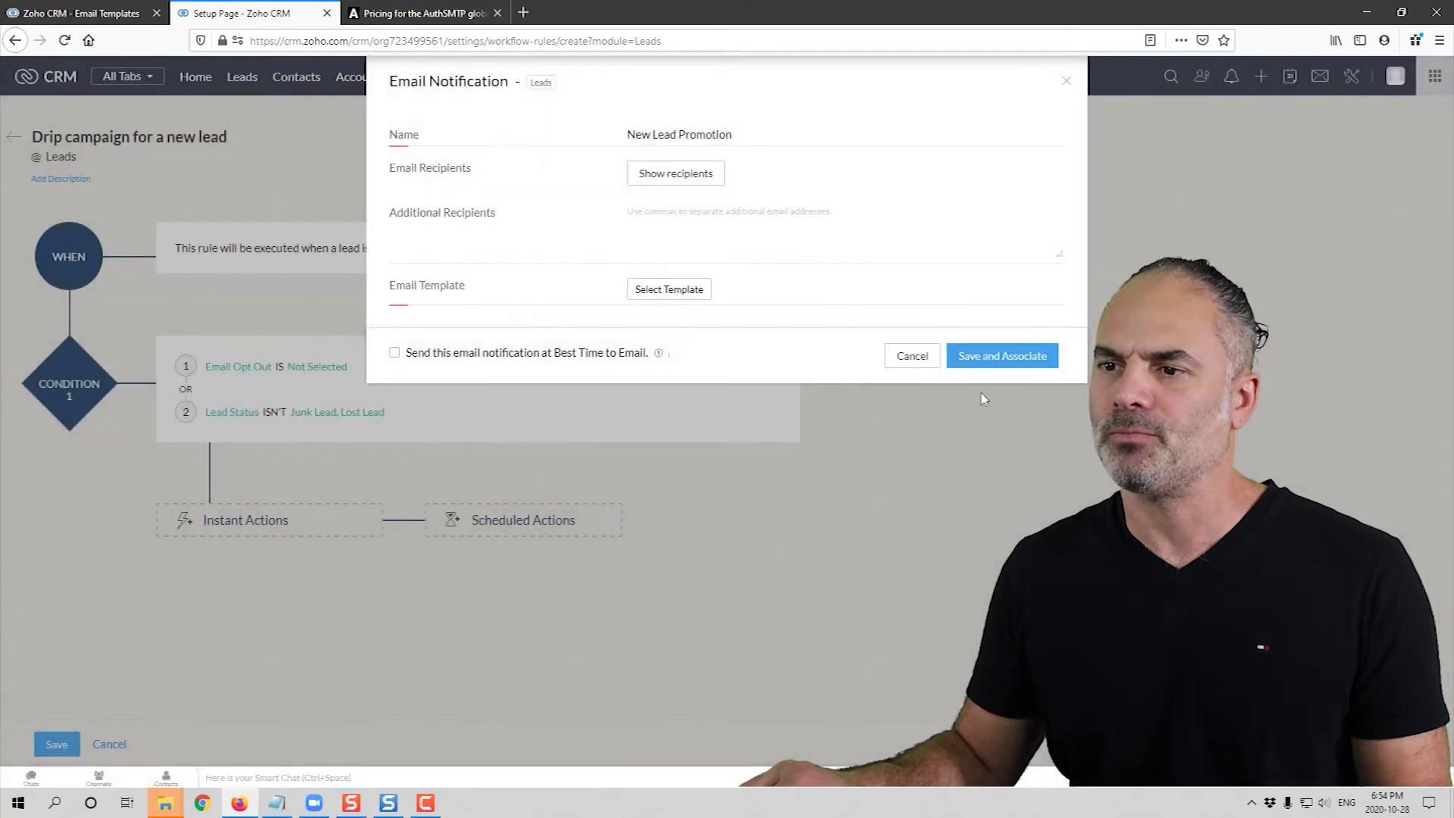
# Preview the New Lead Promotion template and select it as the notification's email template.
pyautogui.click(681, 293)
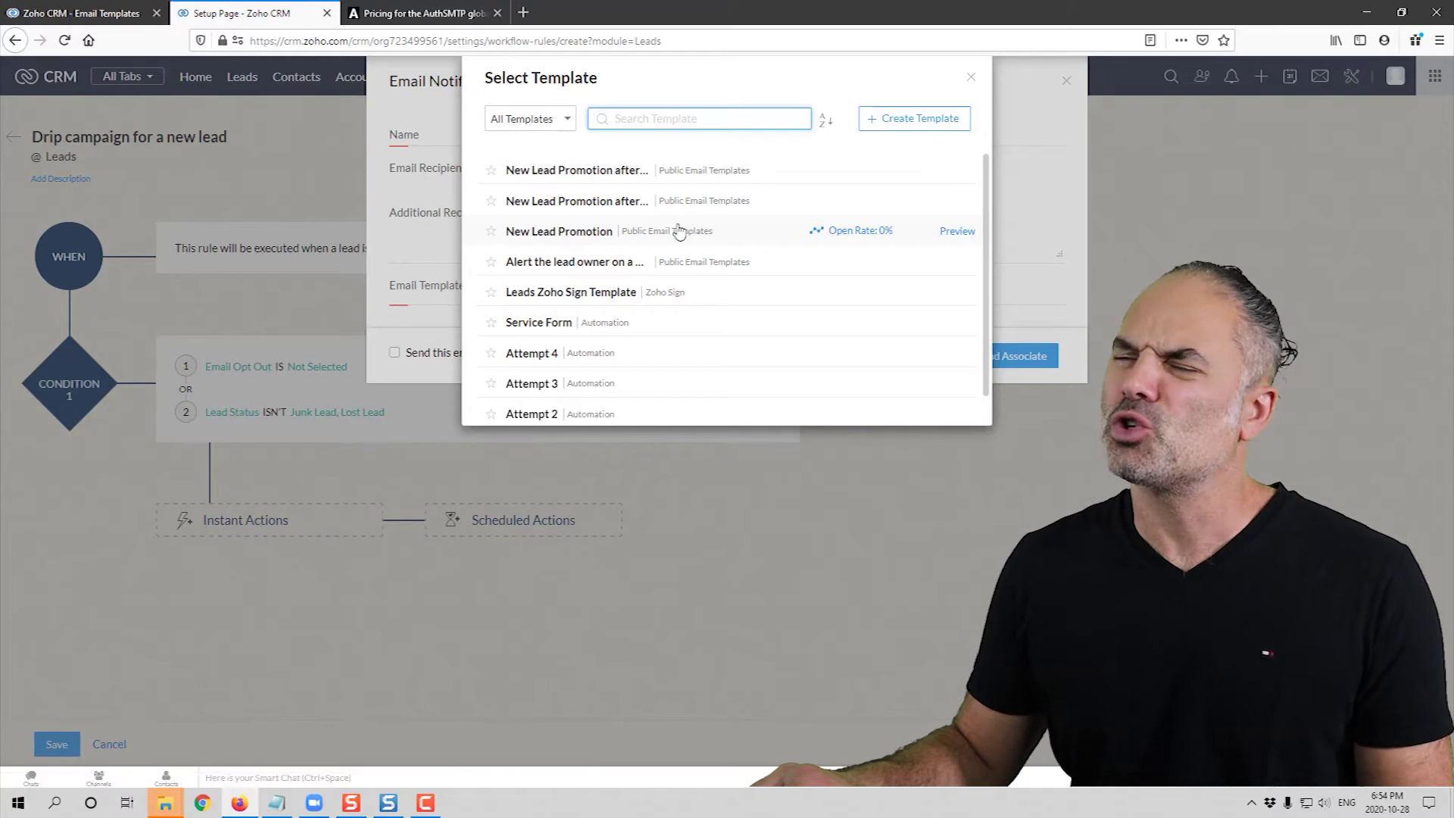
pyautogui.click(957, 231)
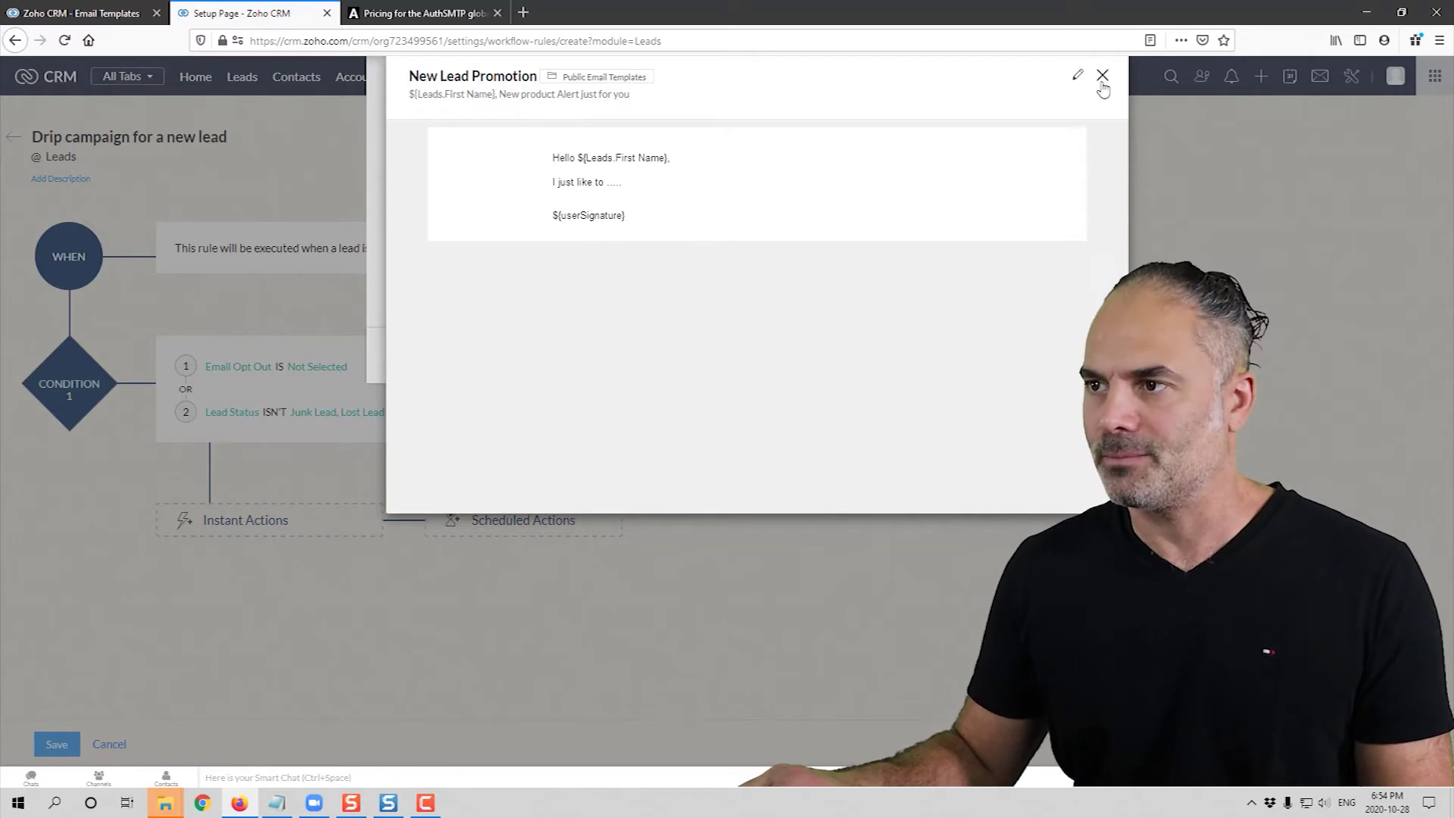
pyautogui.click(1103, 79)
pyautogui.click(570, 233)
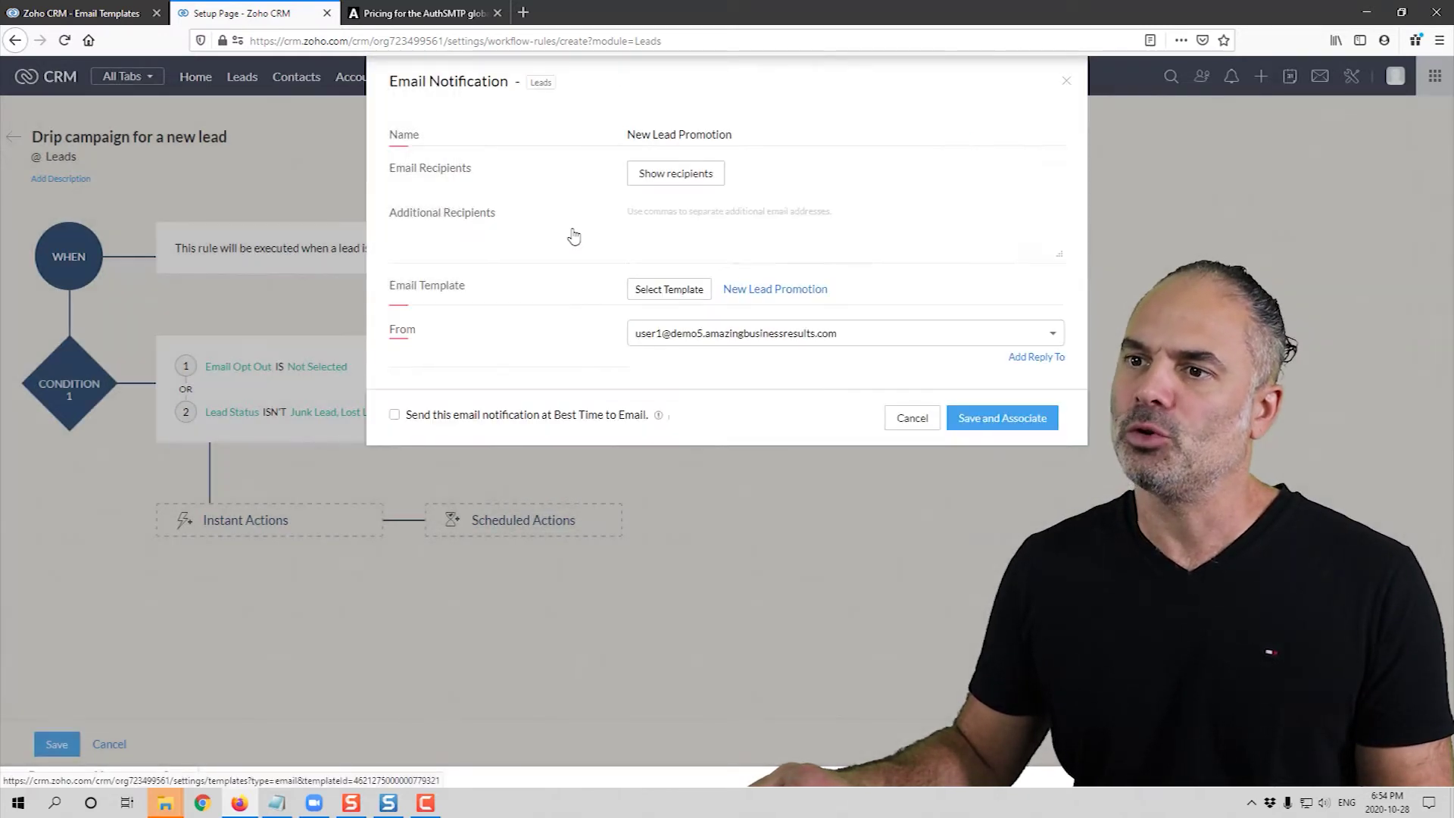
# Set the sender to Record Owner's Email, then save the notification and associate it with the instant action.
pyautogui.click(698, 337)
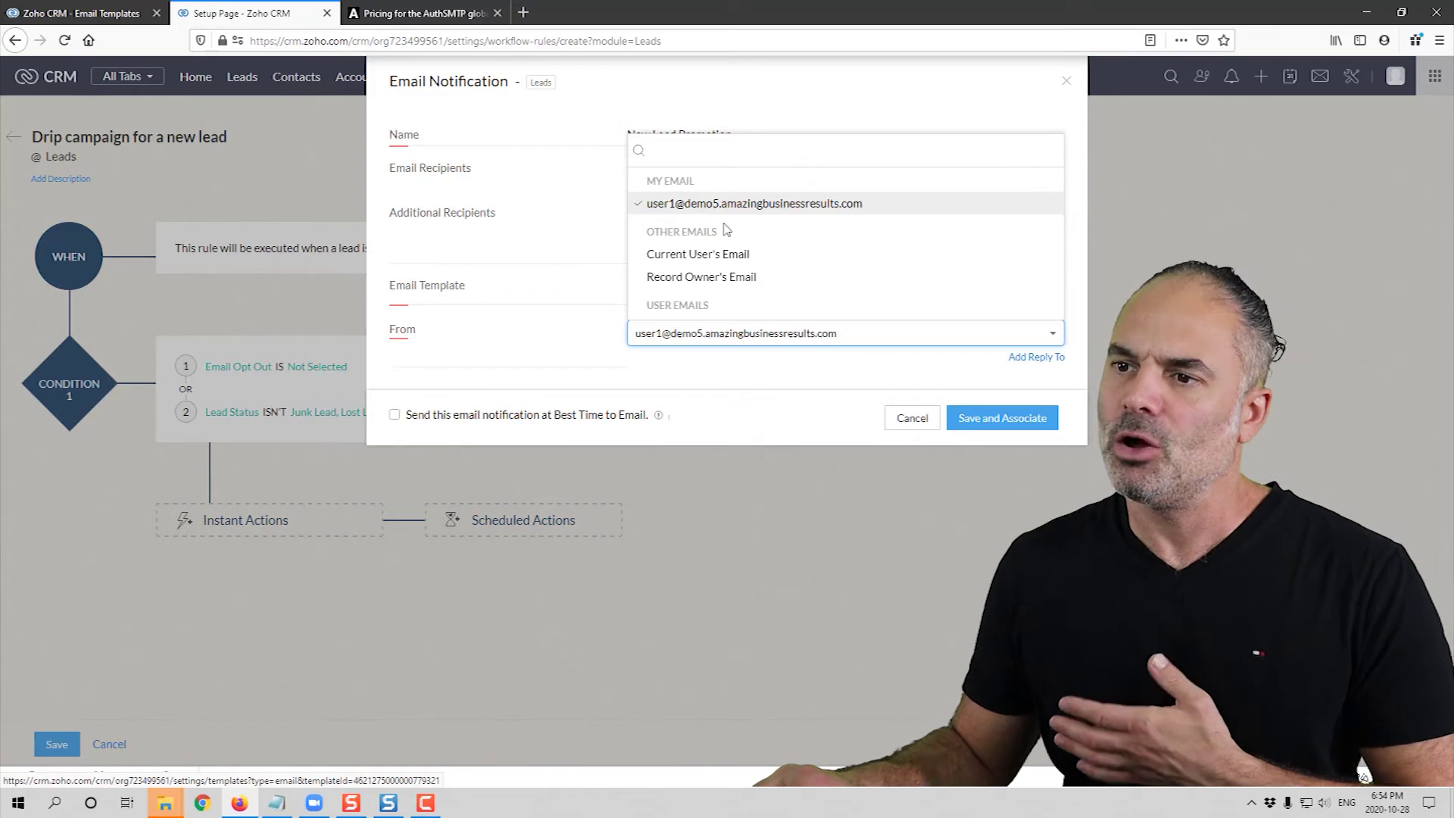
pyautogui.click(745, 277)
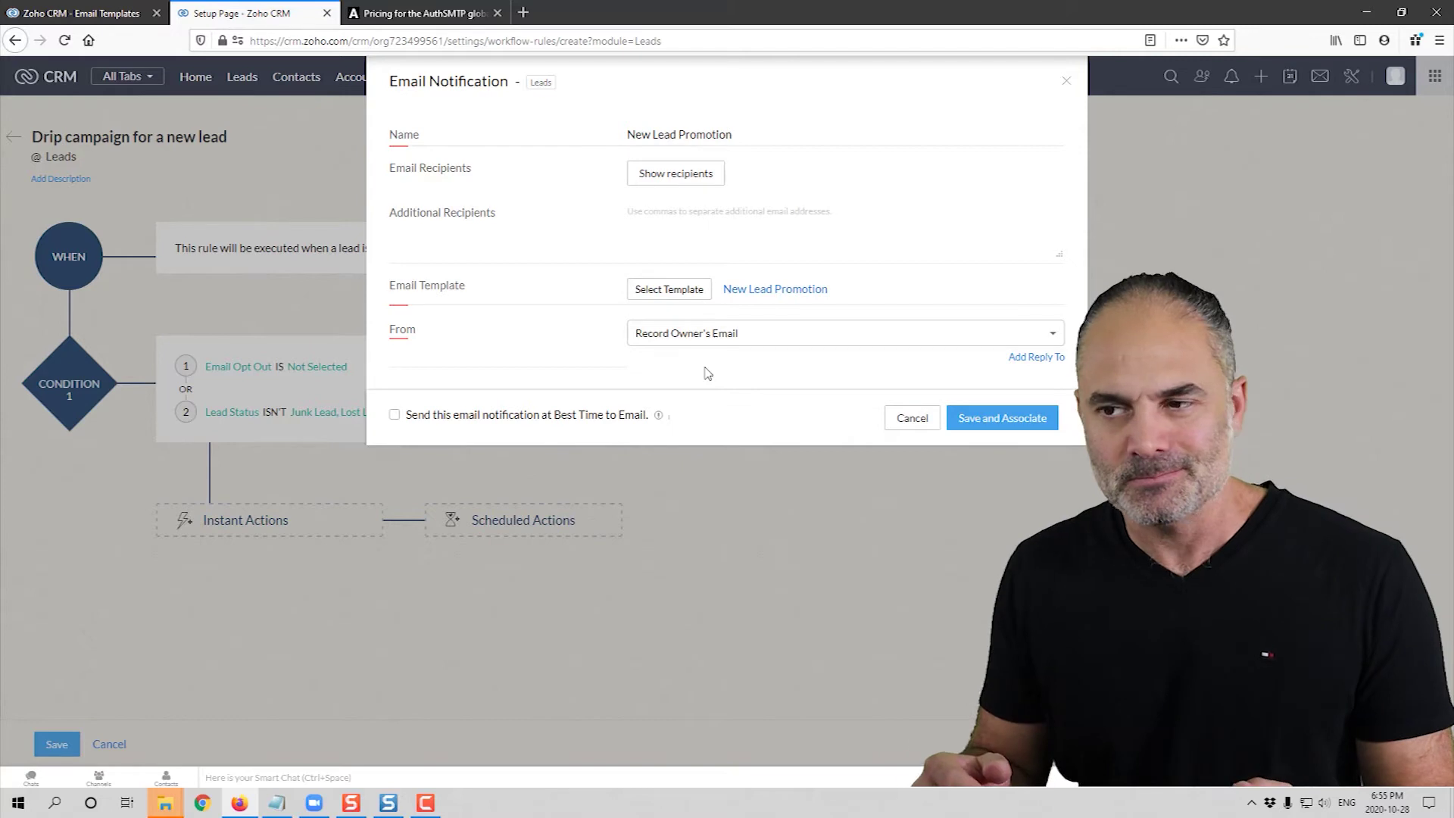
pyautogui.click(1020, 421)
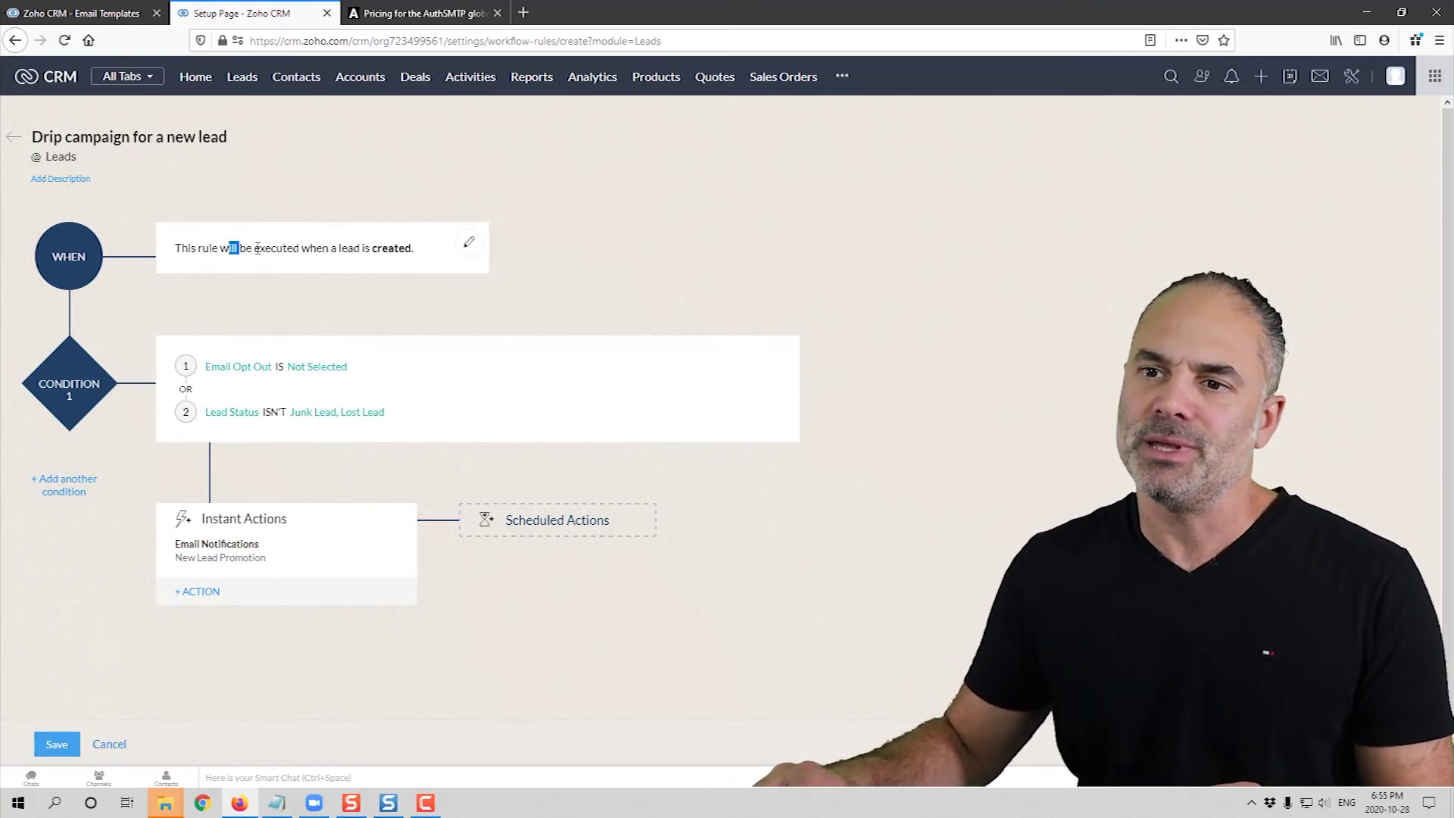
pyautogui.moveTo(258, 249); pyautogui.dragTo(403, 243)
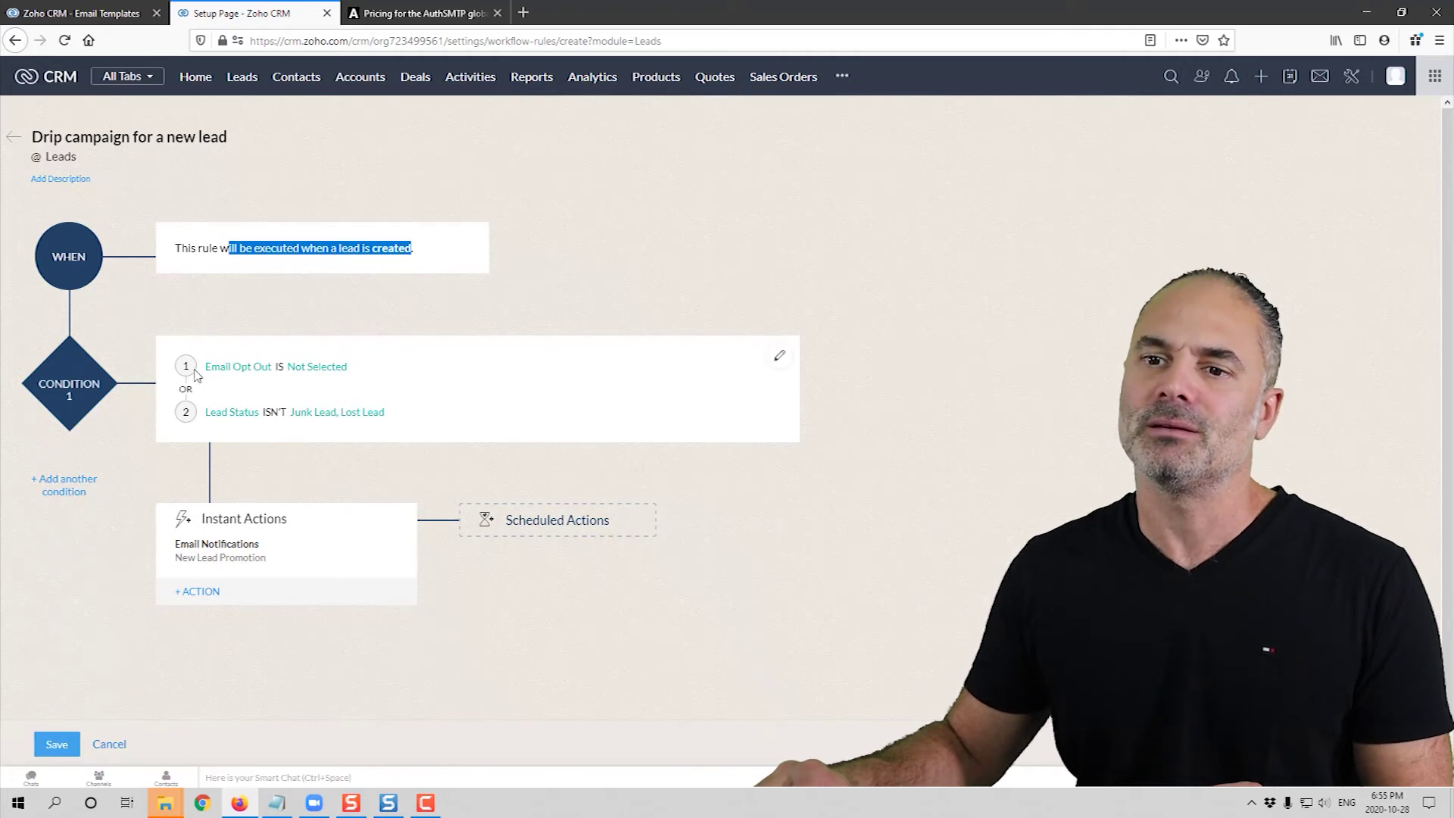
pyautogui.moveTo(207, 367); pyautogui.dragTo(437, 426)
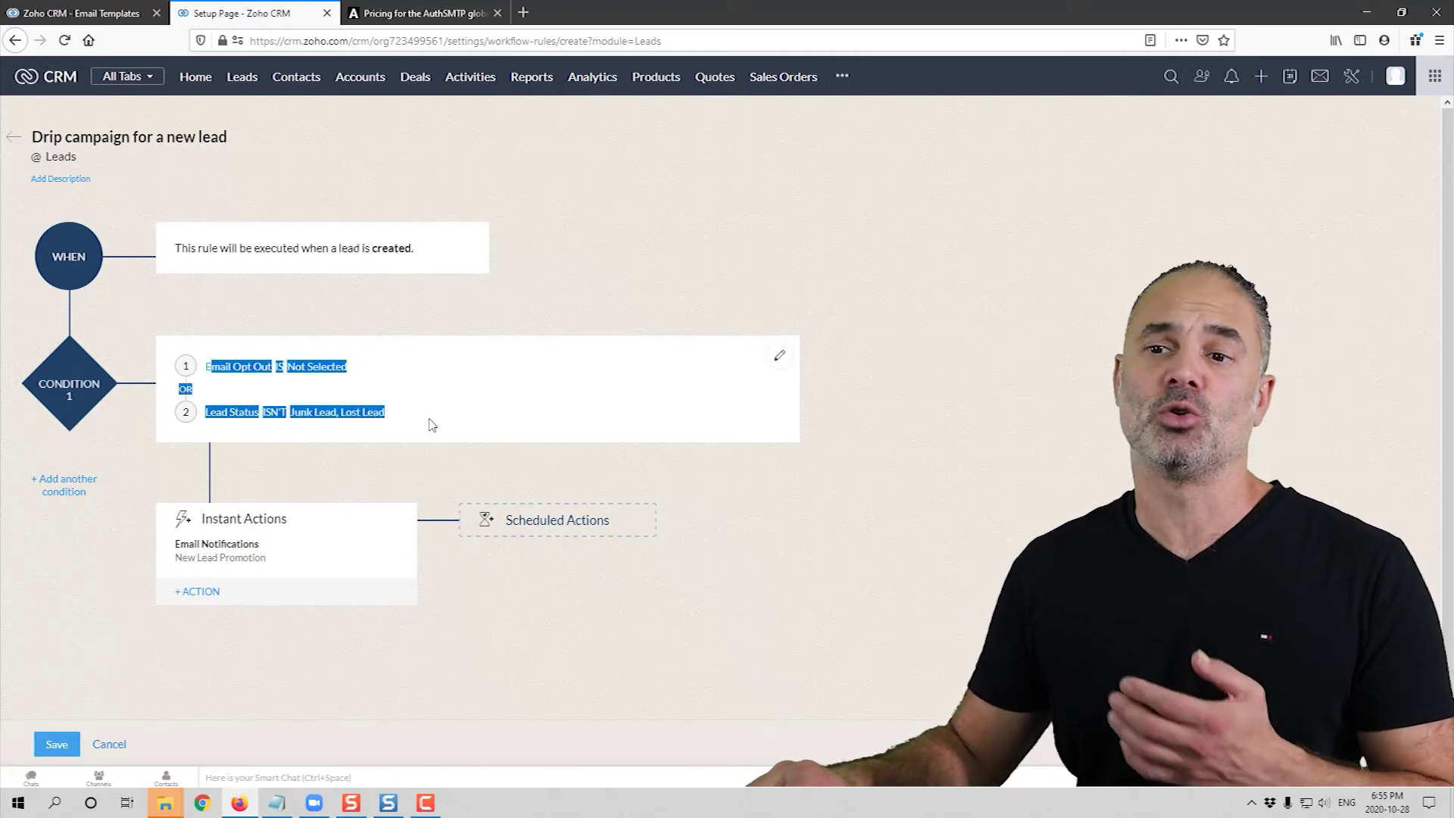
pyautogui.click(436, 426)
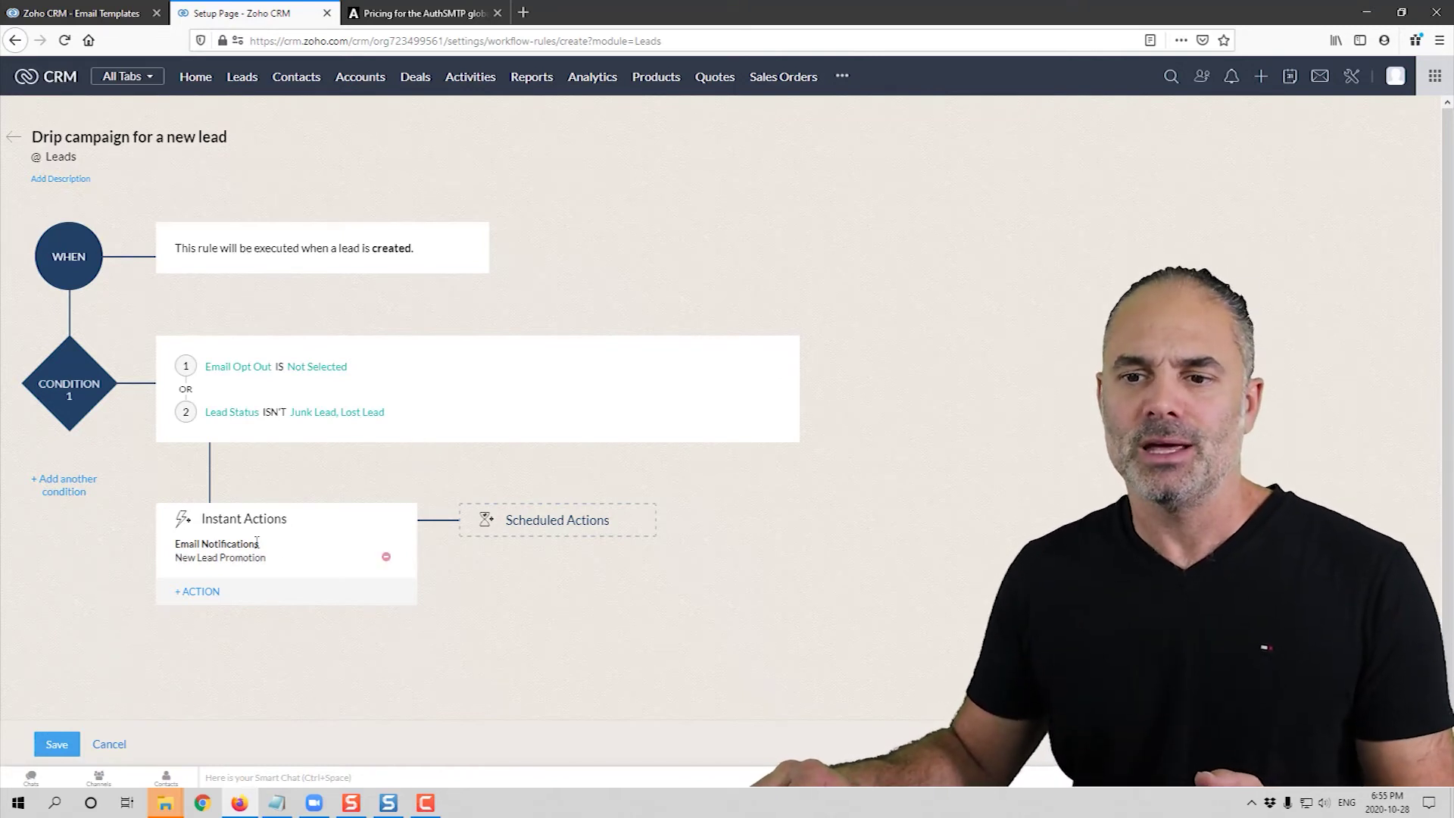
pyautogui.moveTo(212, 520); pyautogui.dragTo(308, 530)
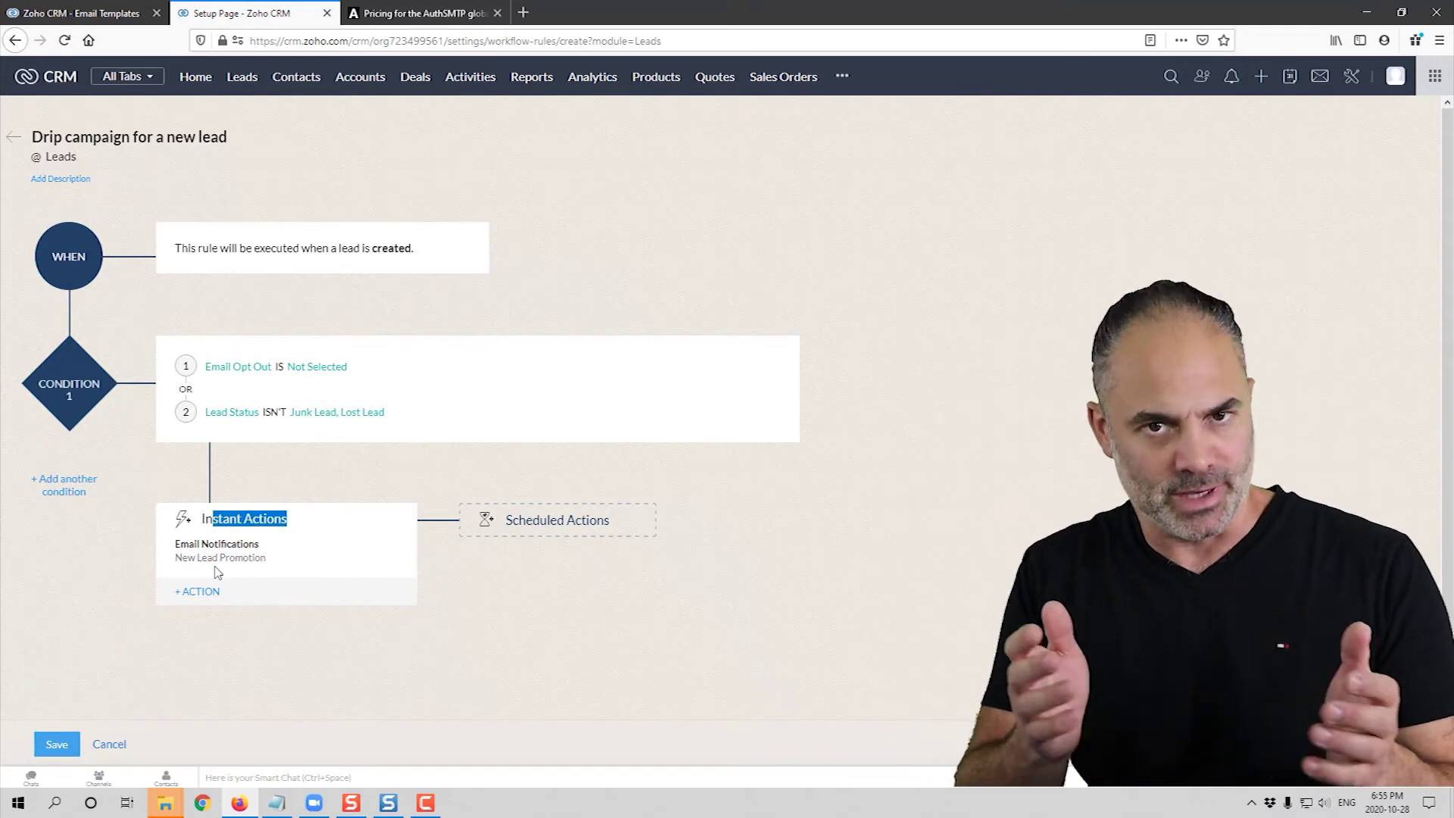
# Add a scheduled action that executes 3 days after the rule trigger date and have it notify via email.
pyautogui.click(562, 521)
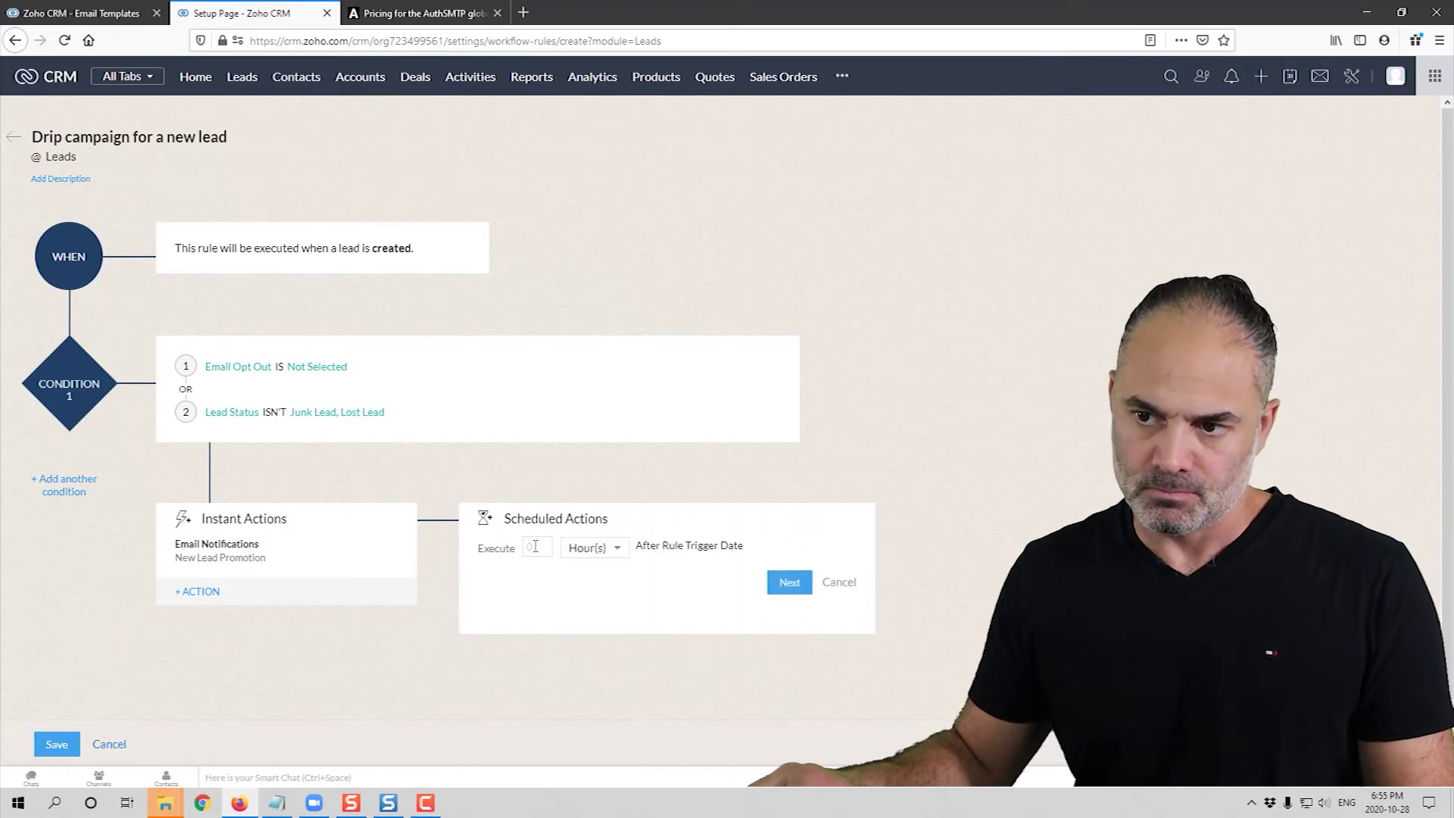
pyautogui.click(593, 547)
pyautogui.click(598, 598)
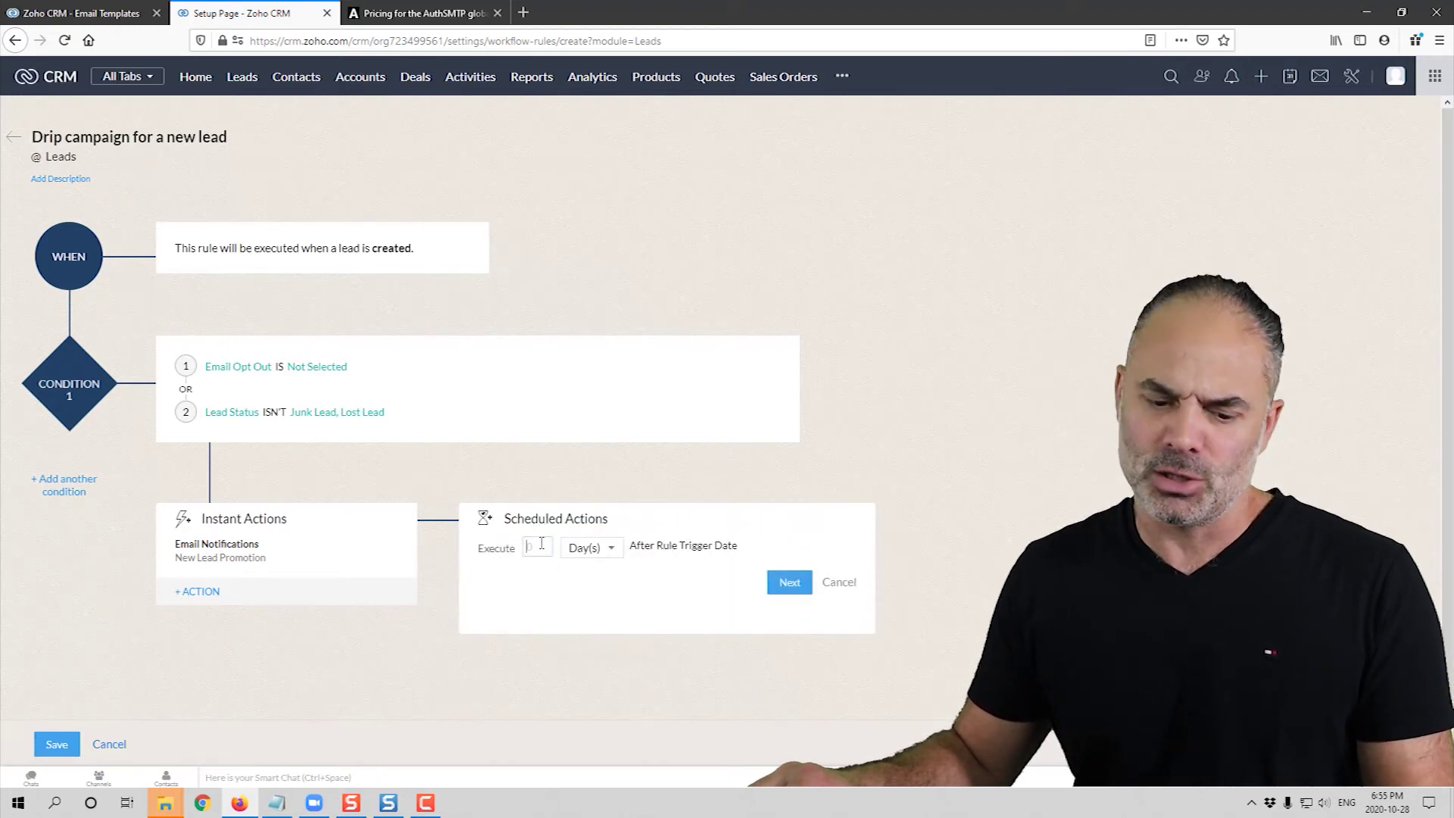
pyautogui.write('3')
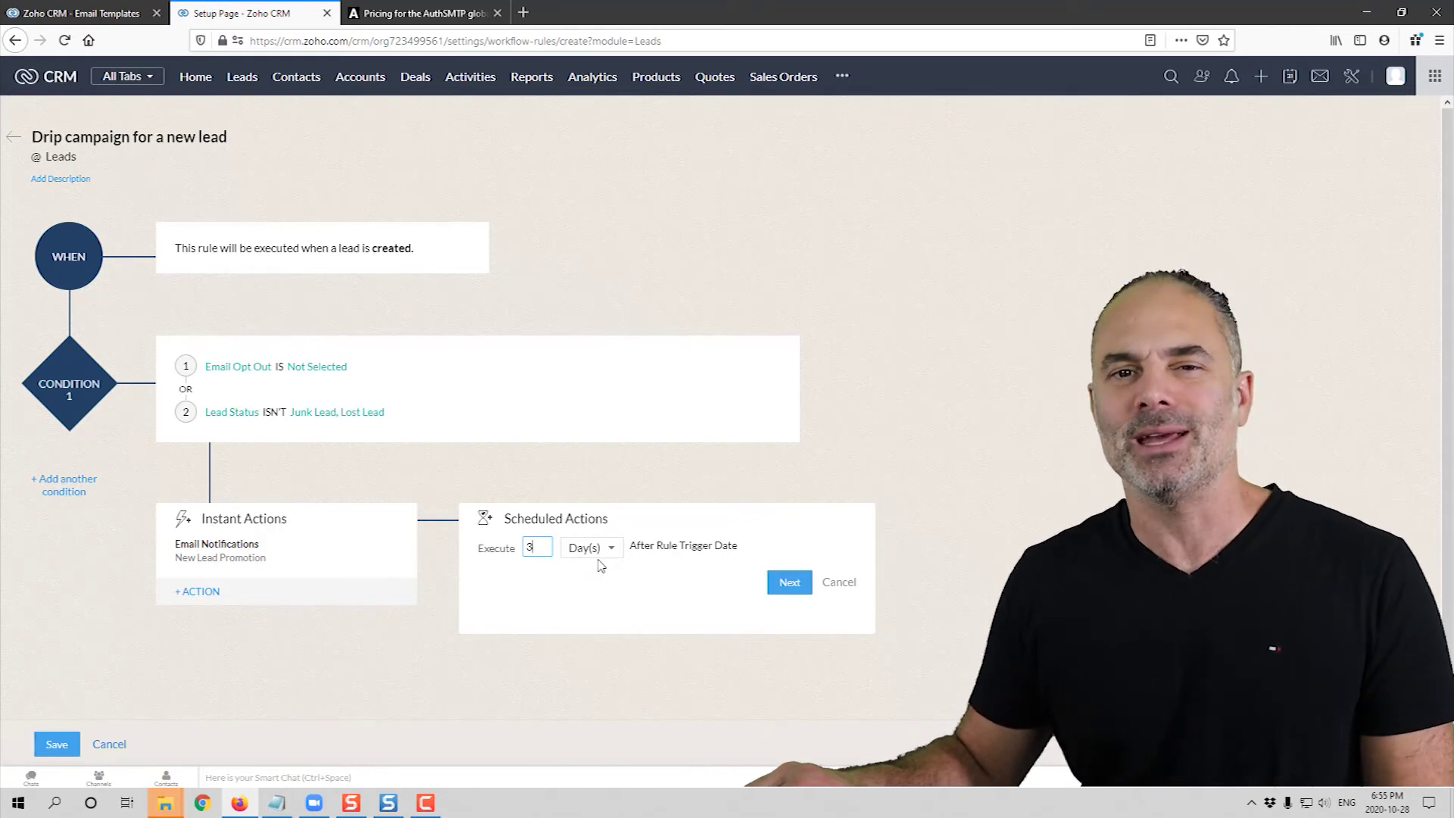
pyautogui.click(791, 583)
pyautogui.click(501, 573)
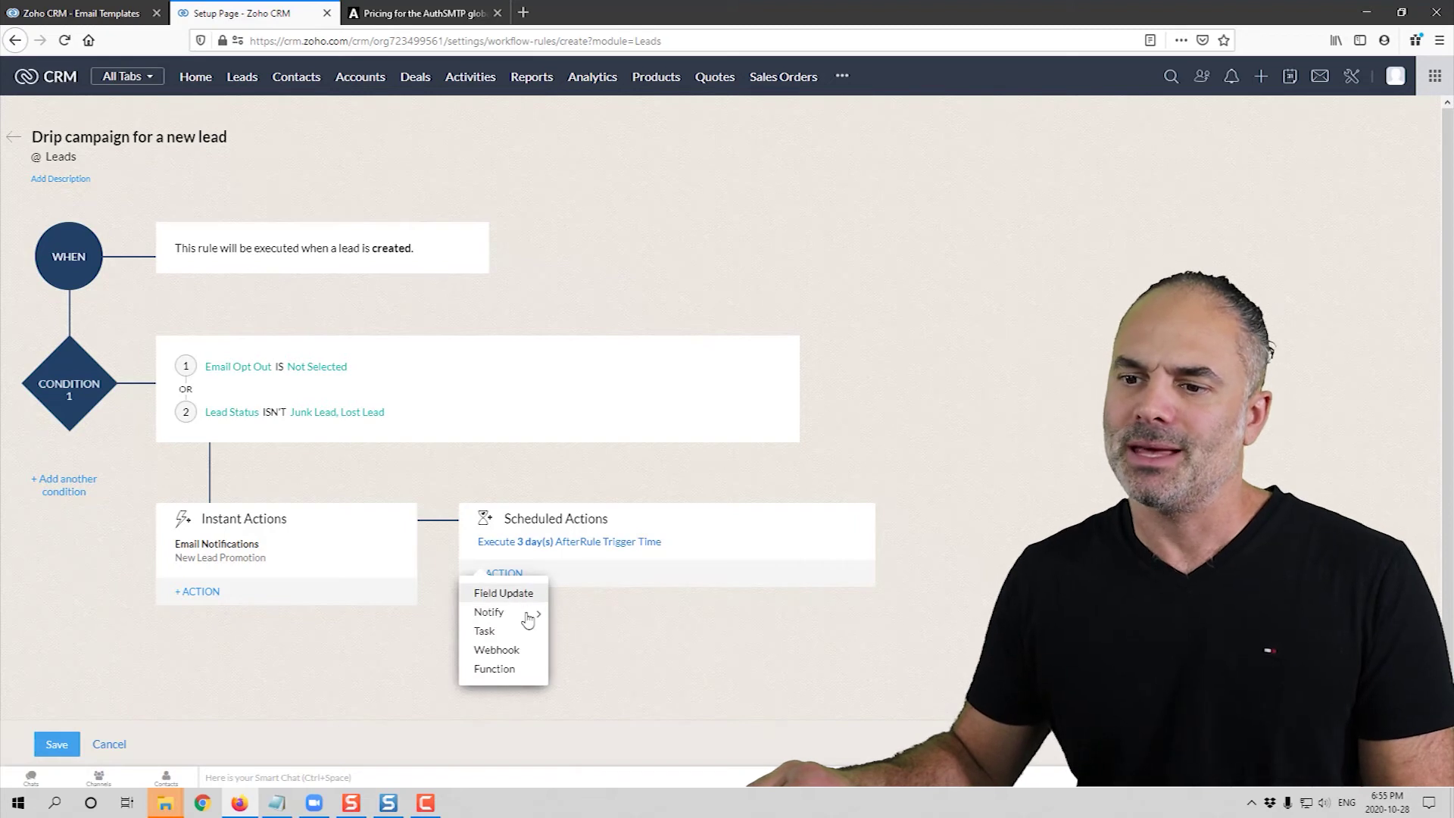
pyautogui.moveTo(523, 617)
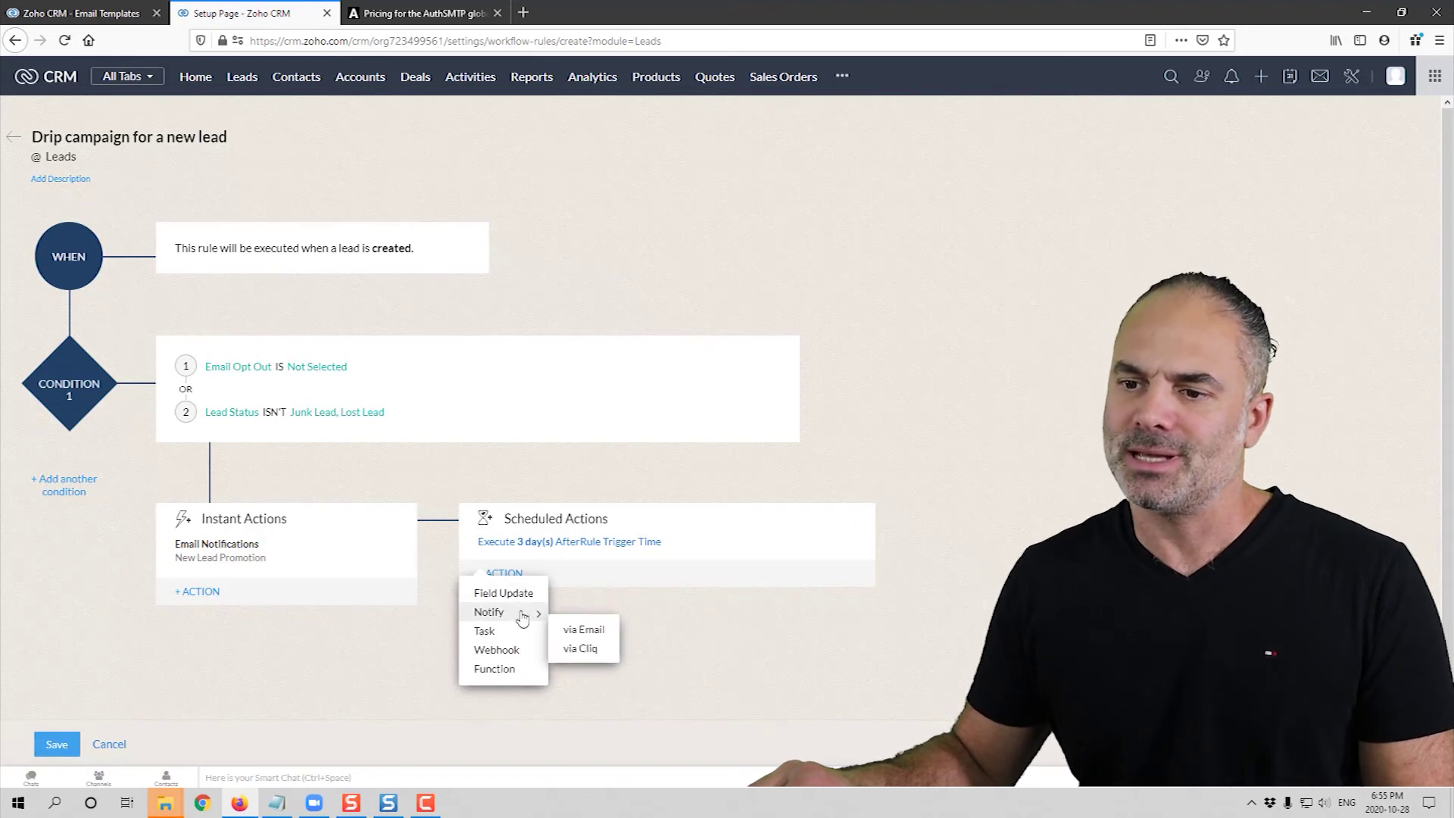
pyautogui.click(588, 631)
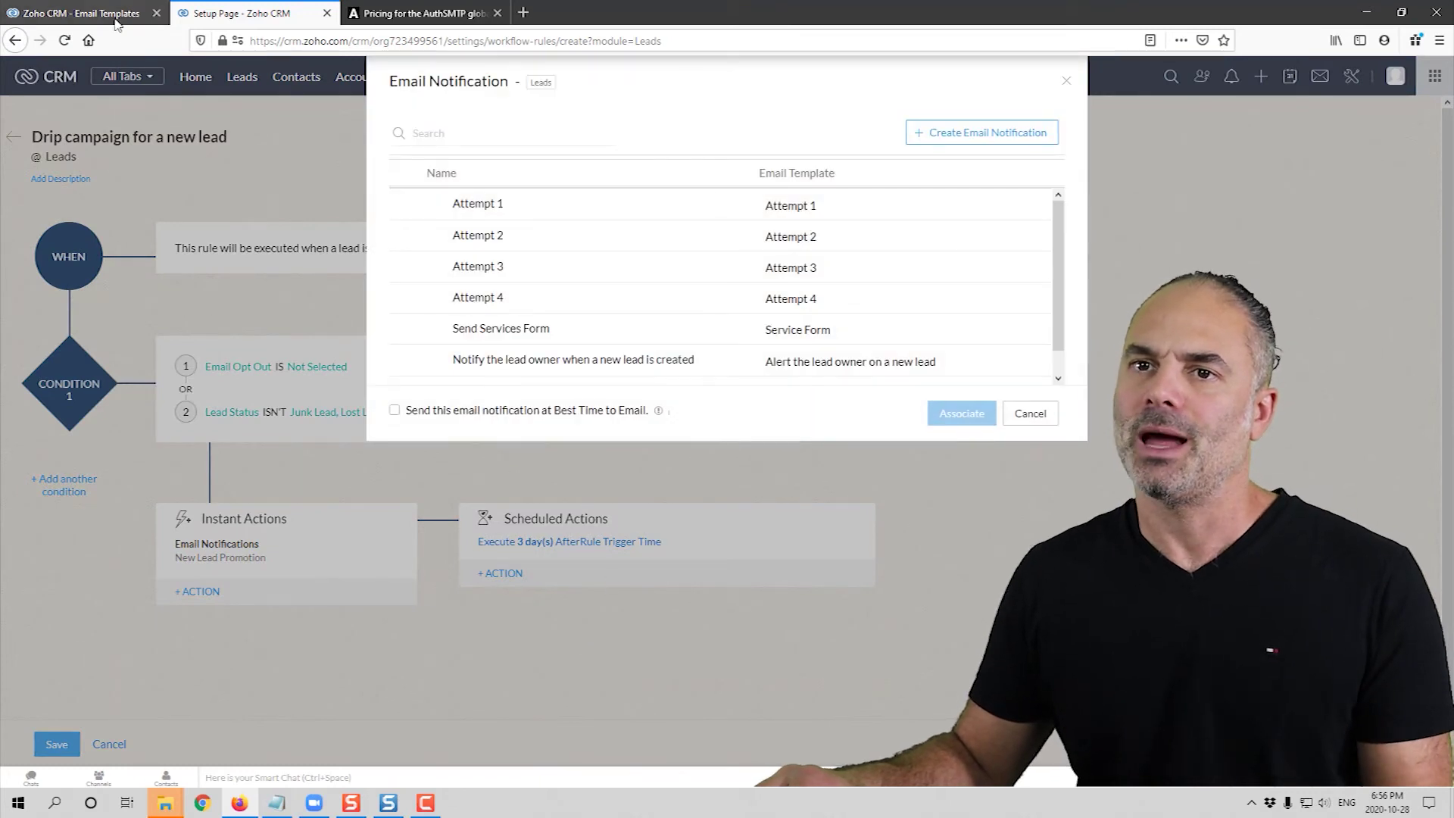
# Create an email notification named New Lead Promotion after 3 days, copying the name from the matching template on the Templates page.
pyautogui.click(116, 22)
pyautogui.click(203, 271)
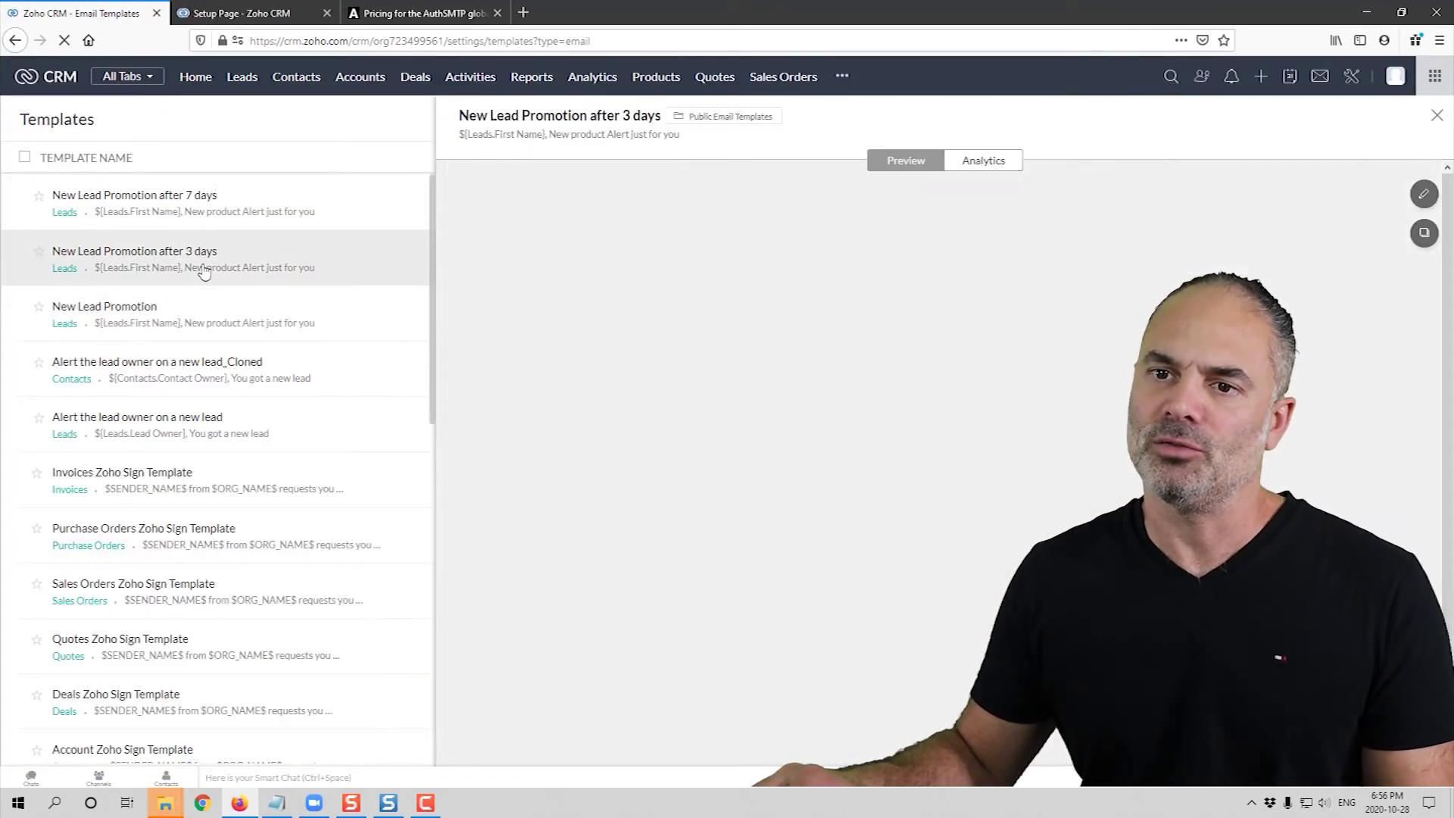
pyautogui.moveTo(660, 118); pyautogui.dragTo(457, 125)
pyautogui.hotkey('ctrl', 'c')
pyautogui.click(241, 12)
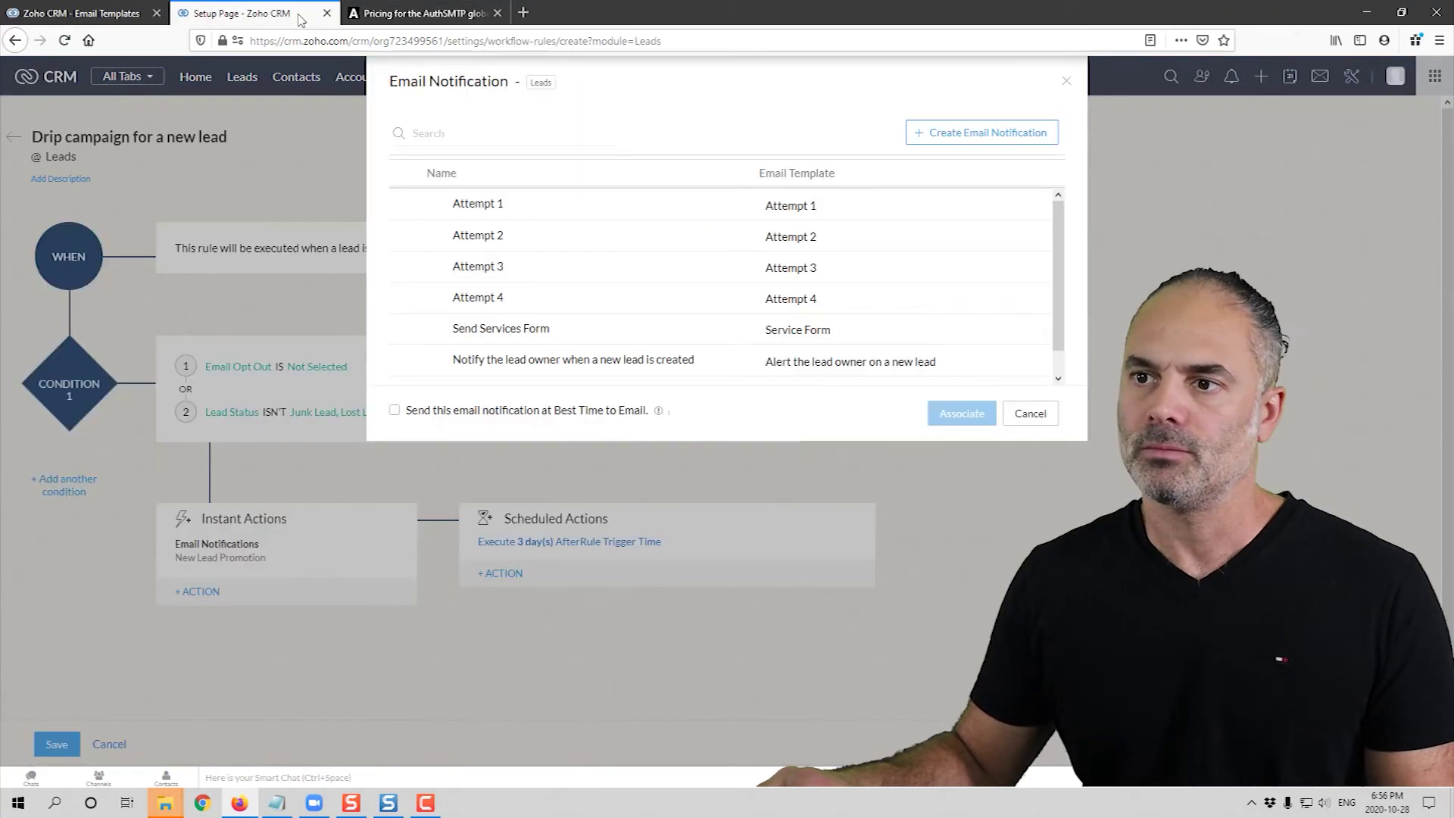
pyautogui.click(983, 134)
pyautogui.click(814, 138)
pyautogui.hotkey('ctrl', 'v')
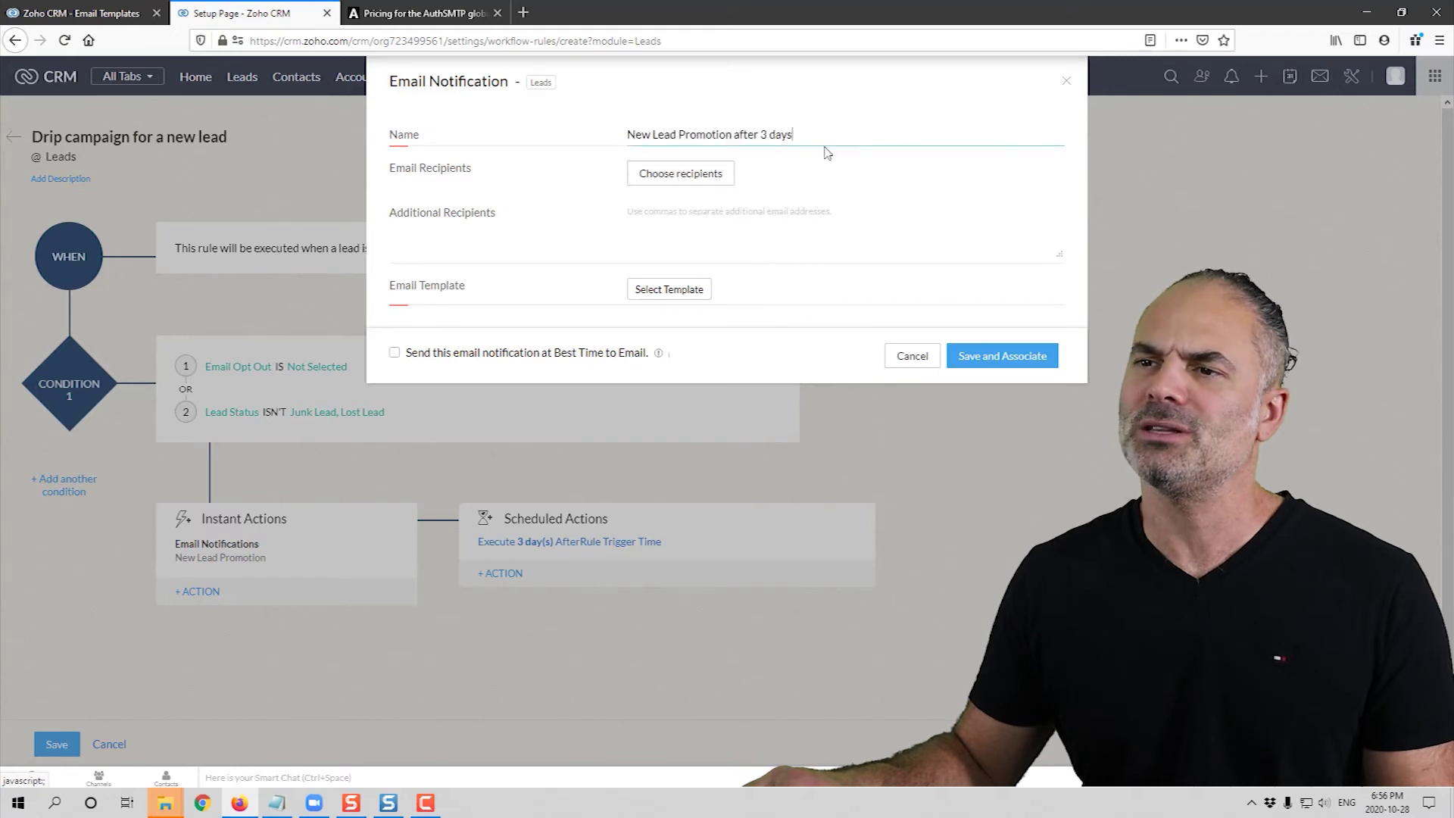
# Add the lead's Email as recipient of the 3-day notification and save the recipient selection.
pyautogui.click(680, 174)
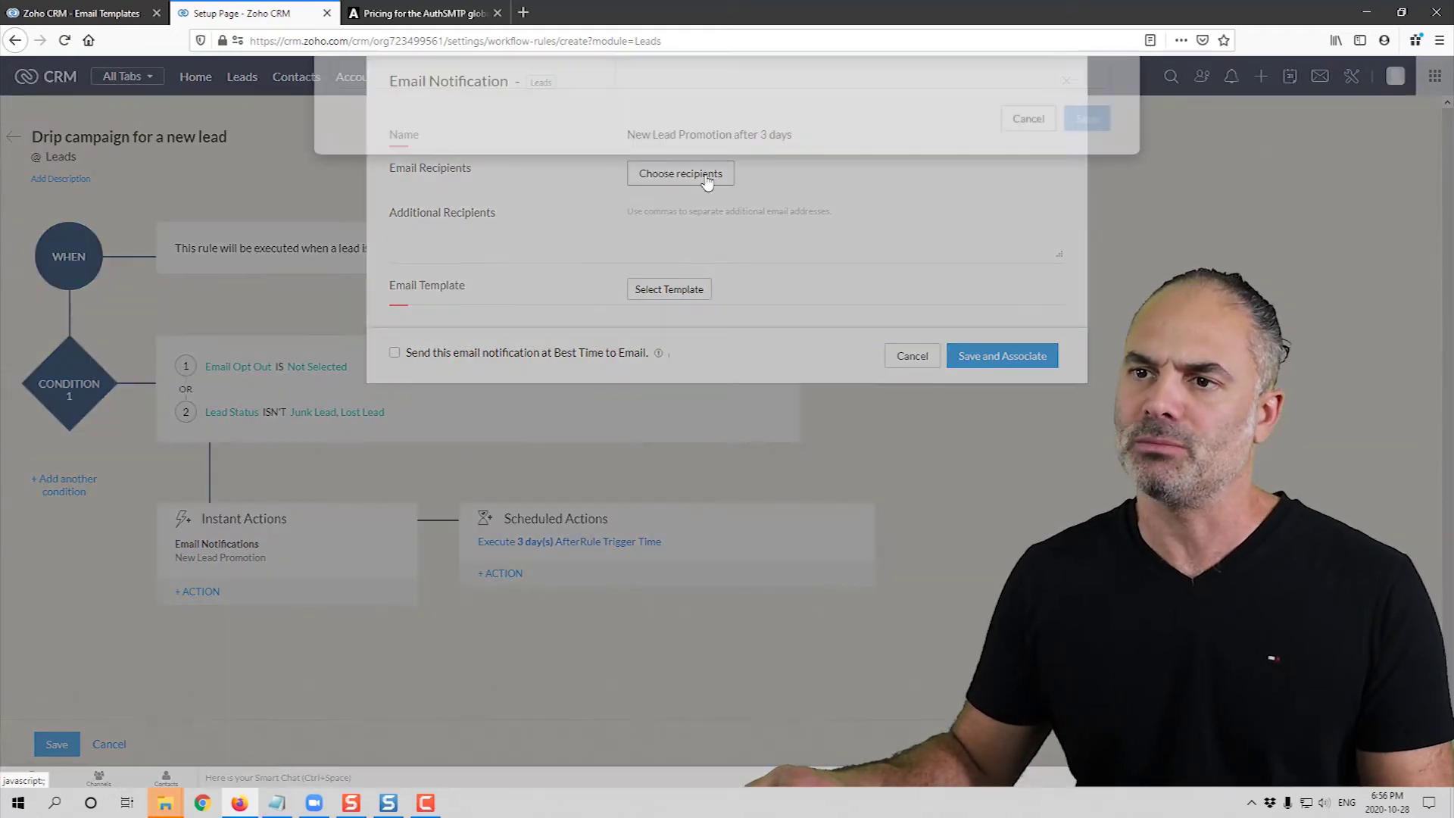
pyautogui.click(477, 157)
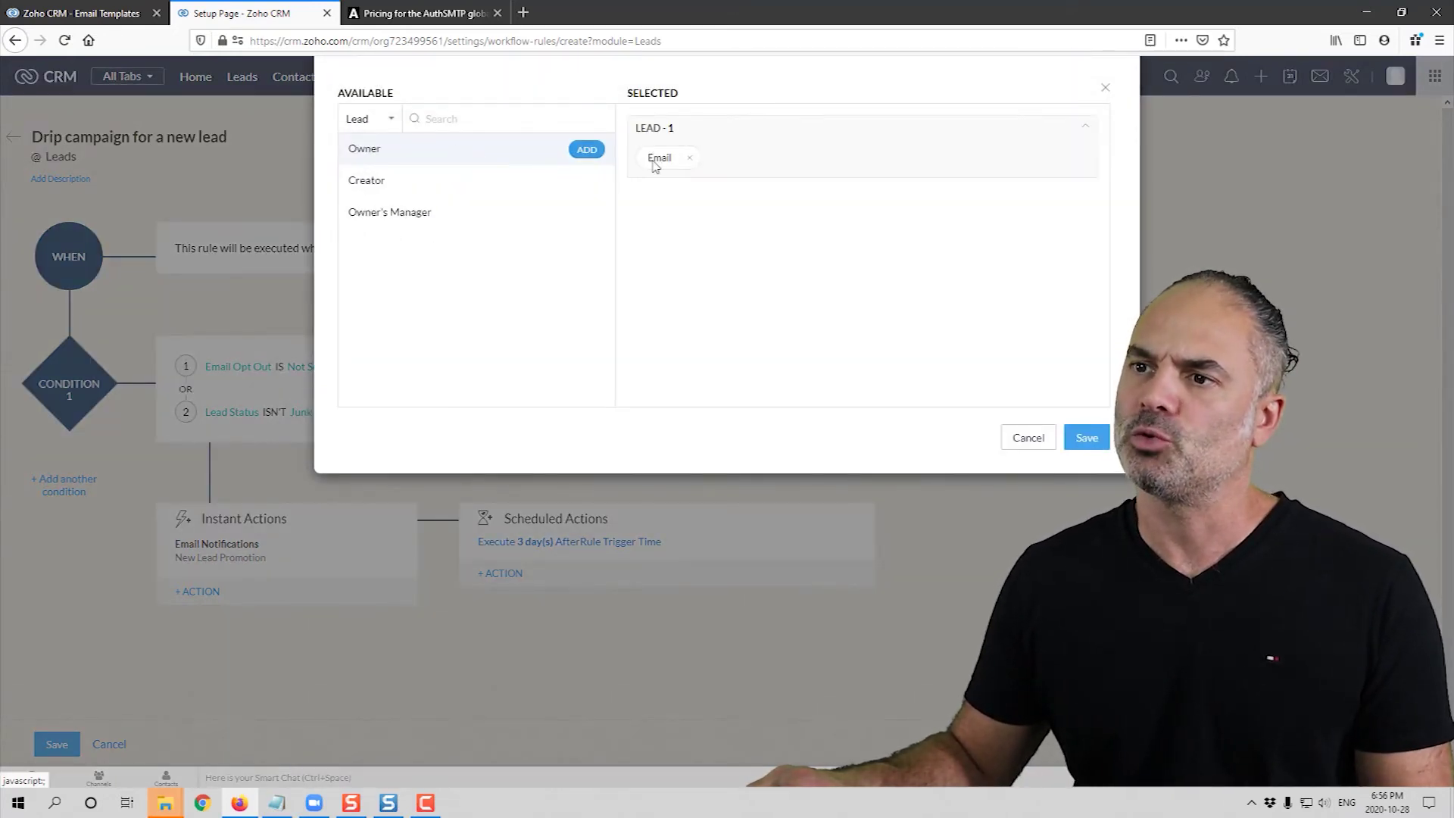
pyautogui.click(1085, 438)
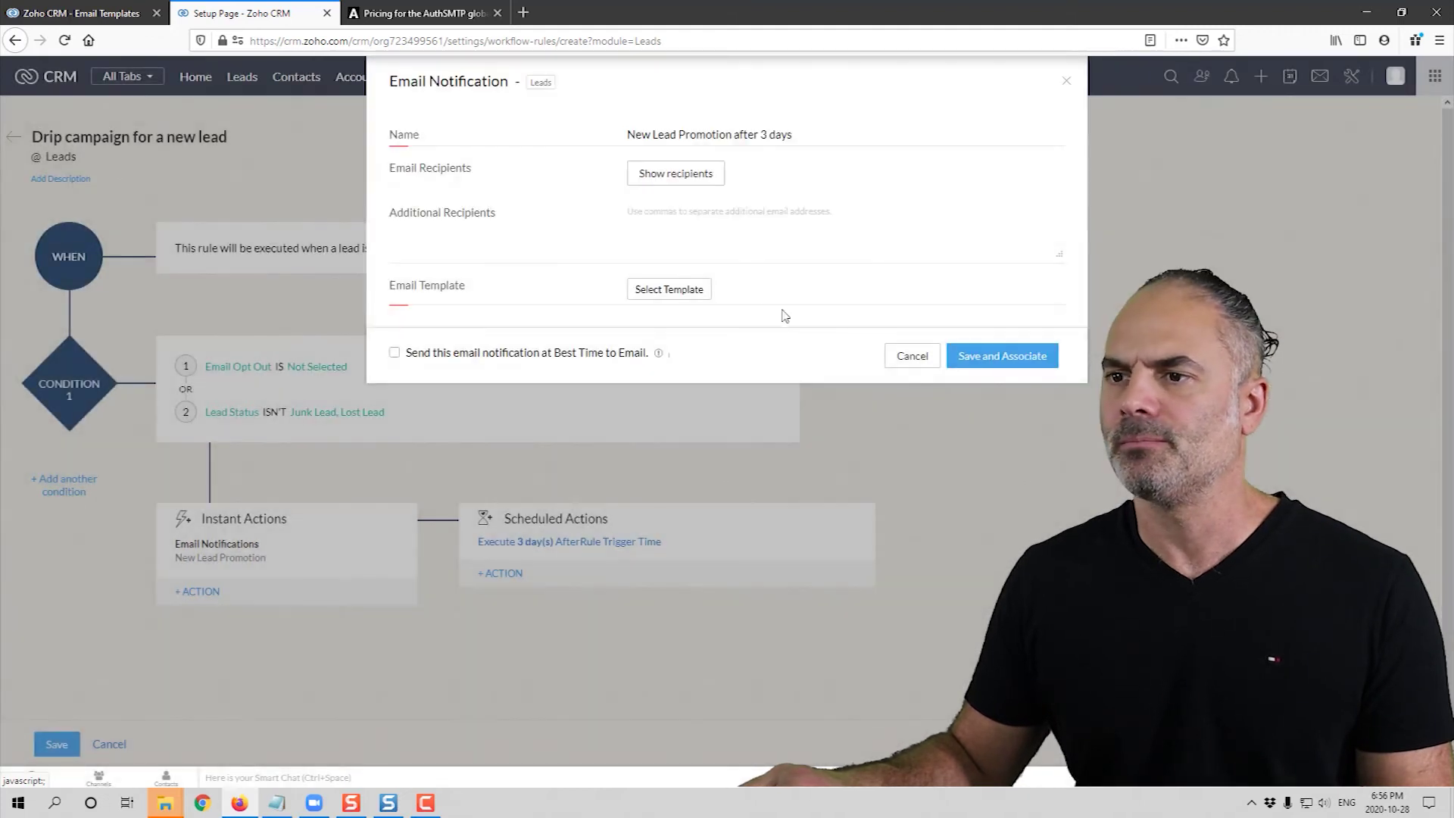
# Assign the New Lead Promotion after 3 days template with Record Owner's Email as sender, and save and associate the notification.
pyautogui.click(670, 296)
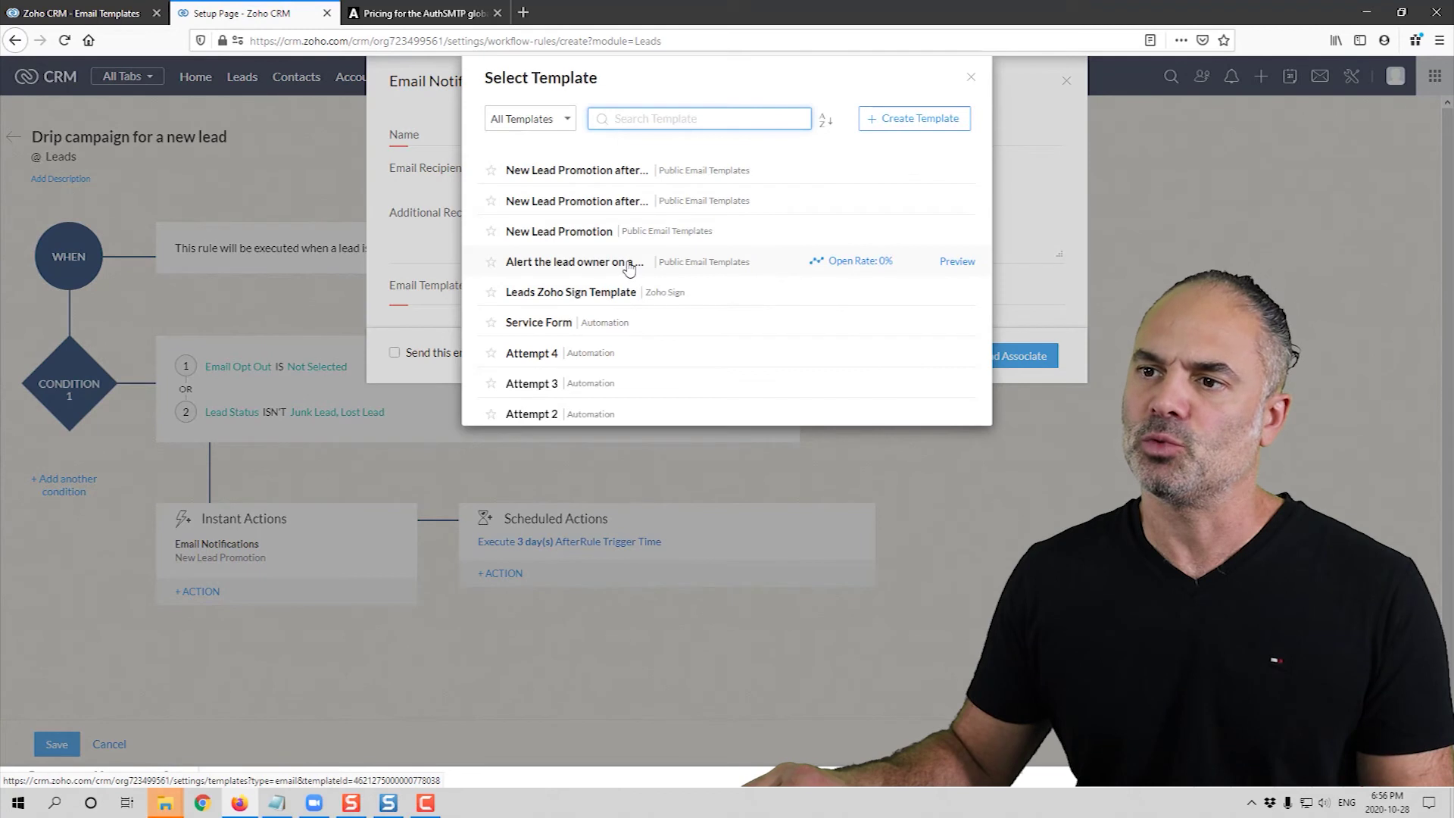
pyautogui.click(607, 205)
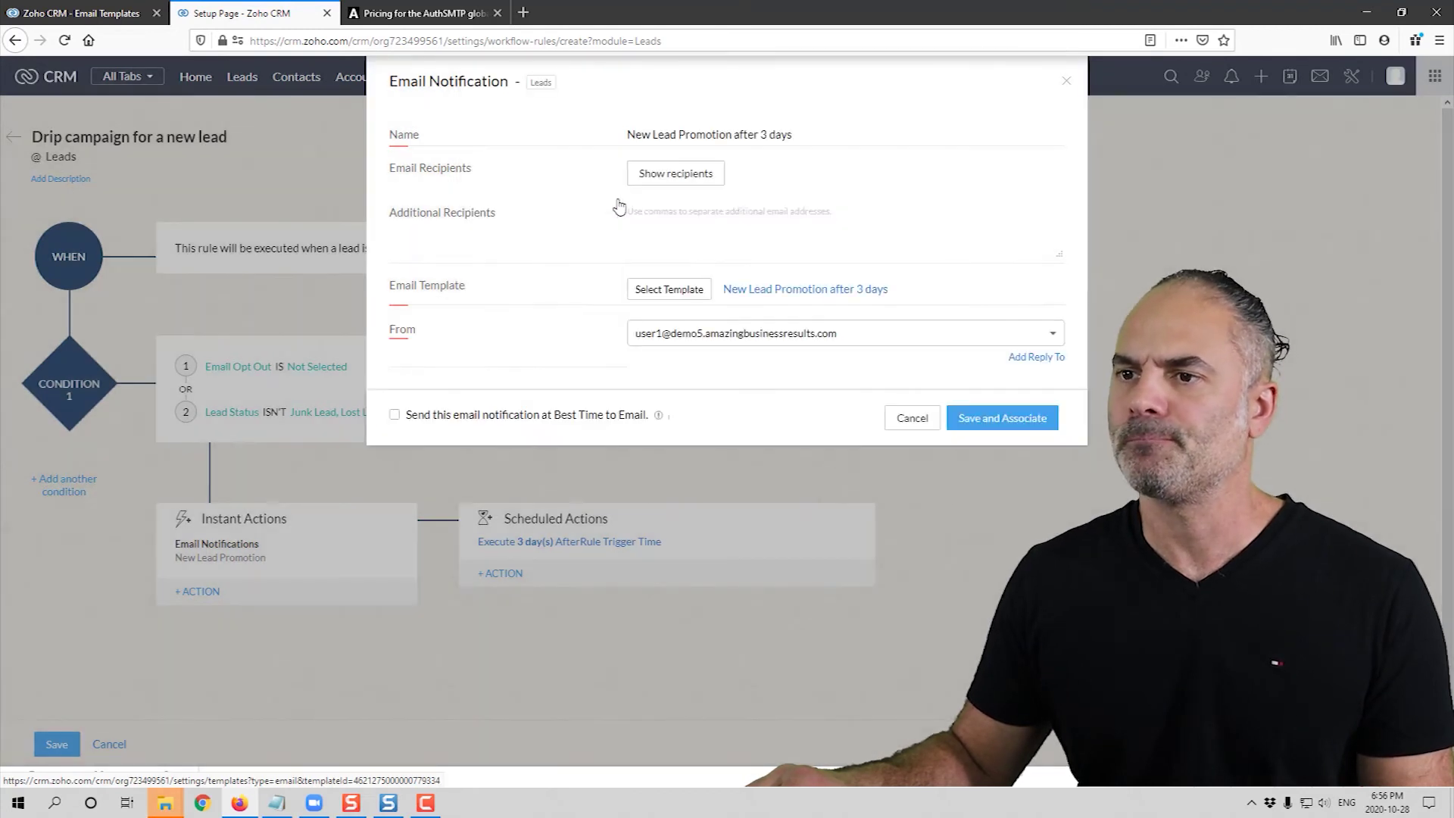
pyautogui.click(741, 334)
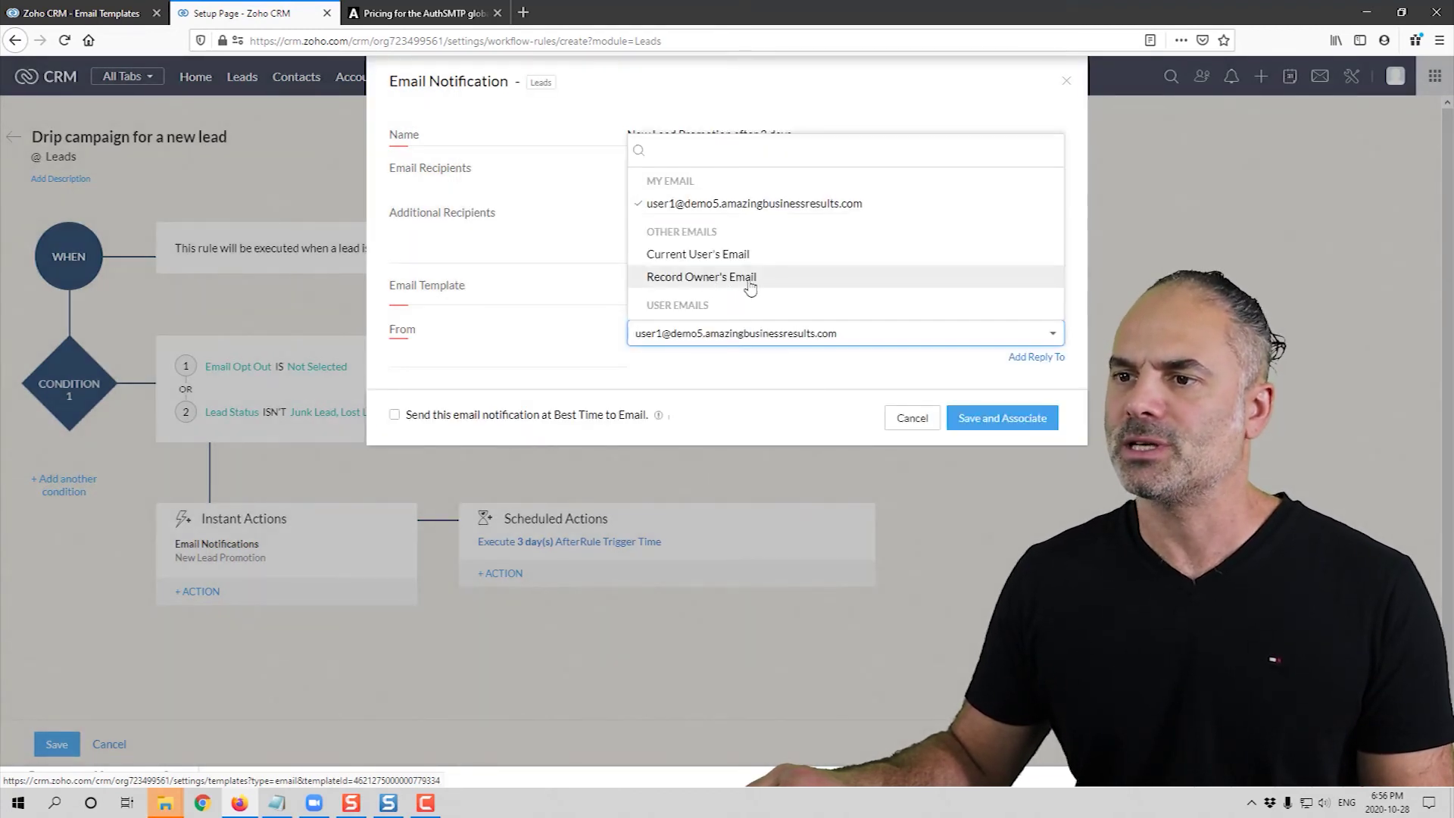
pyautogui.click(742, 277)
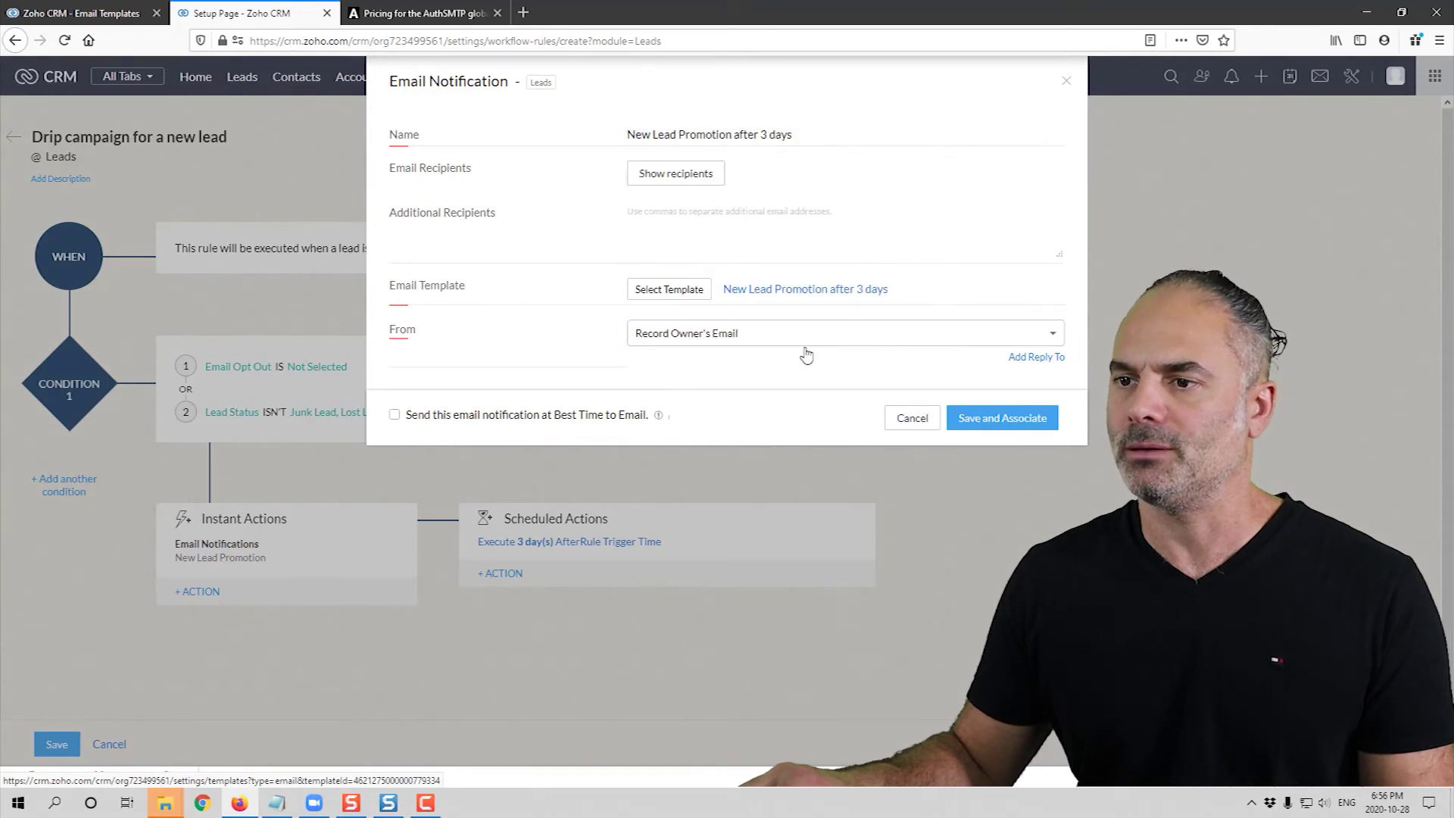
pyautogui.click(1006, 418)
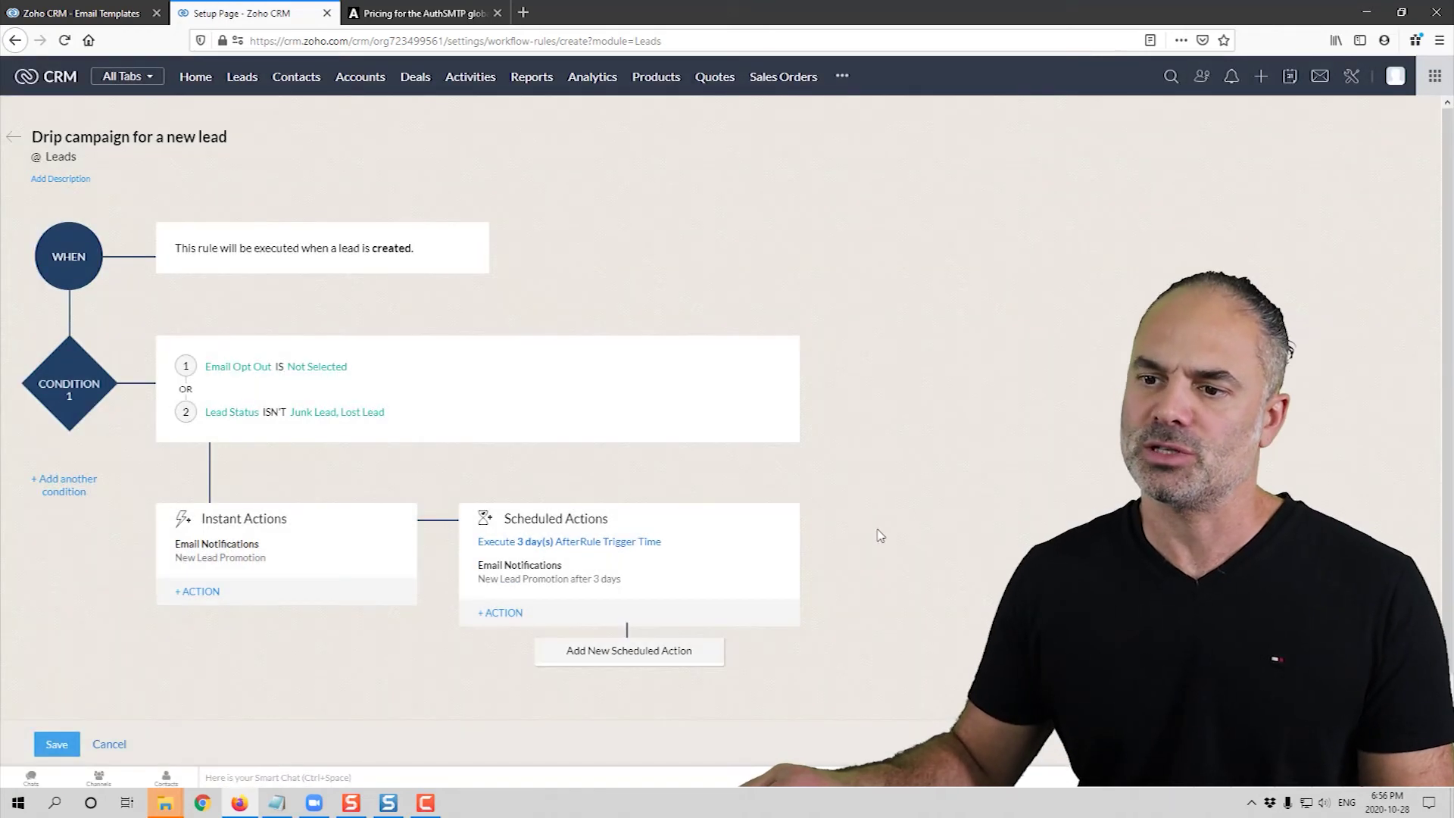
# Add a second scheduled action that executes 7 days after the rule trigger date and have it notify via email.
pyautogui.scroll(-2, 882, 534)
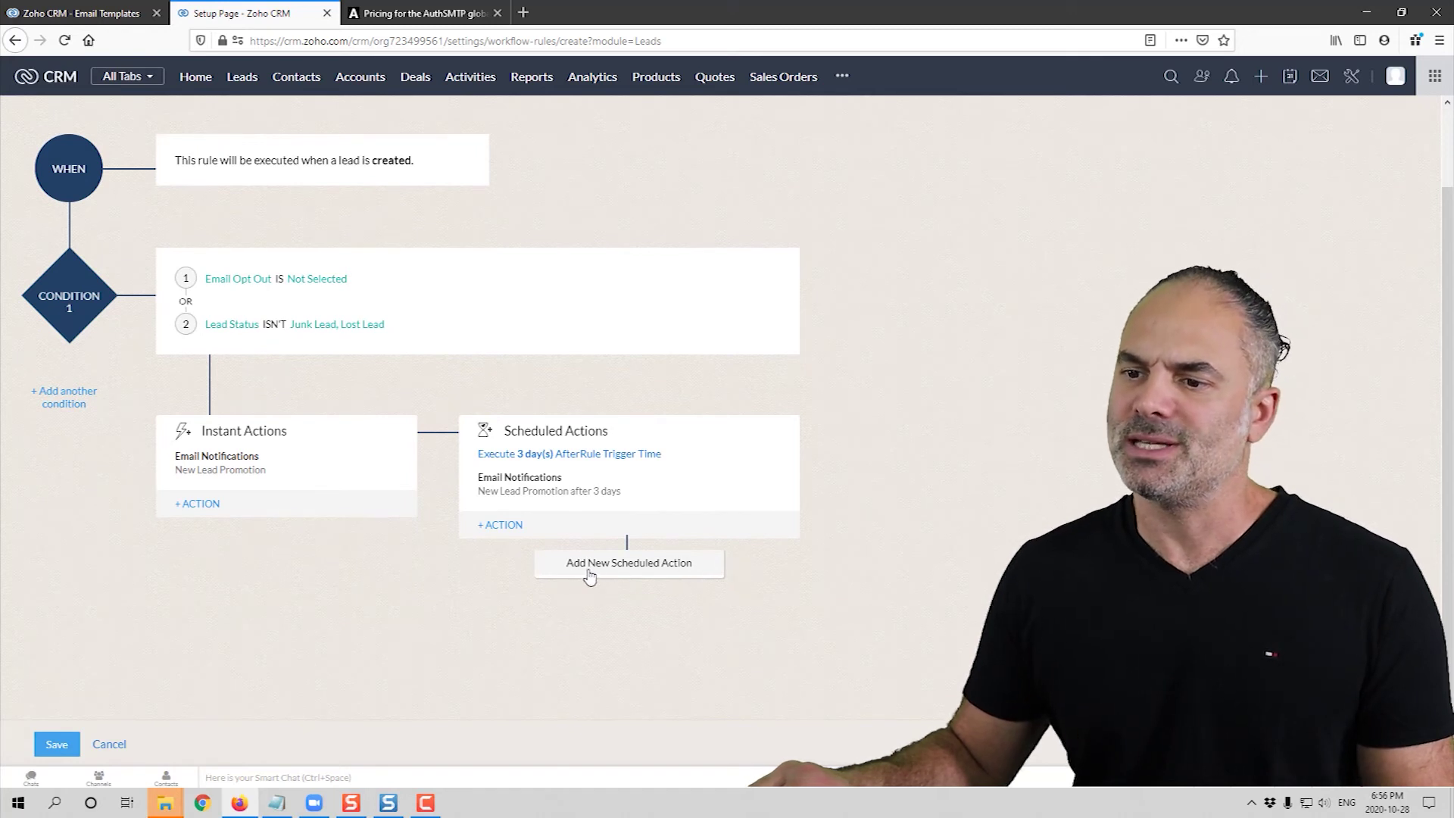
pyautogui.click(660, 569)
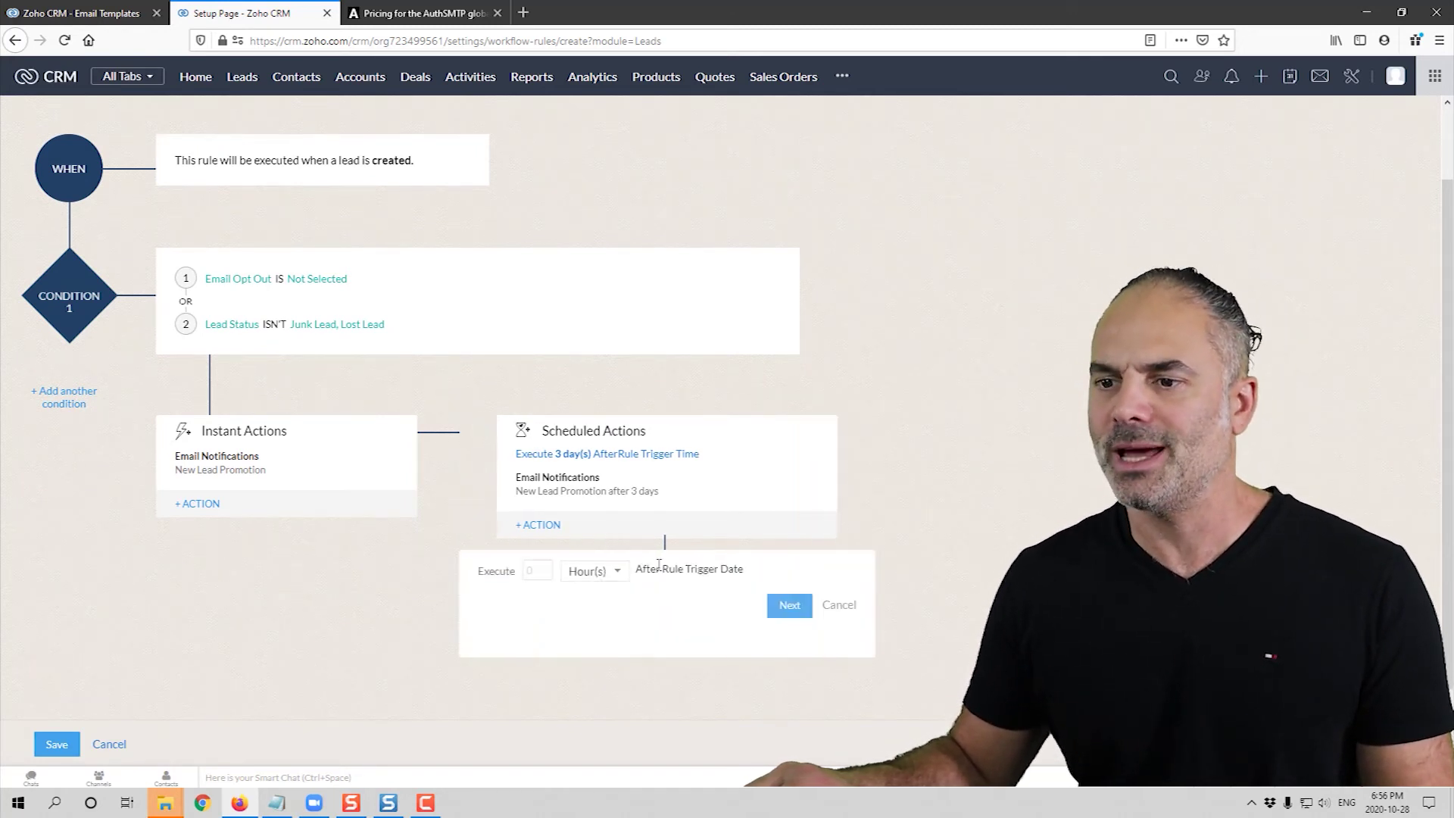
pyautogui.click(587, 571)
pyautogui.click(598, 618)
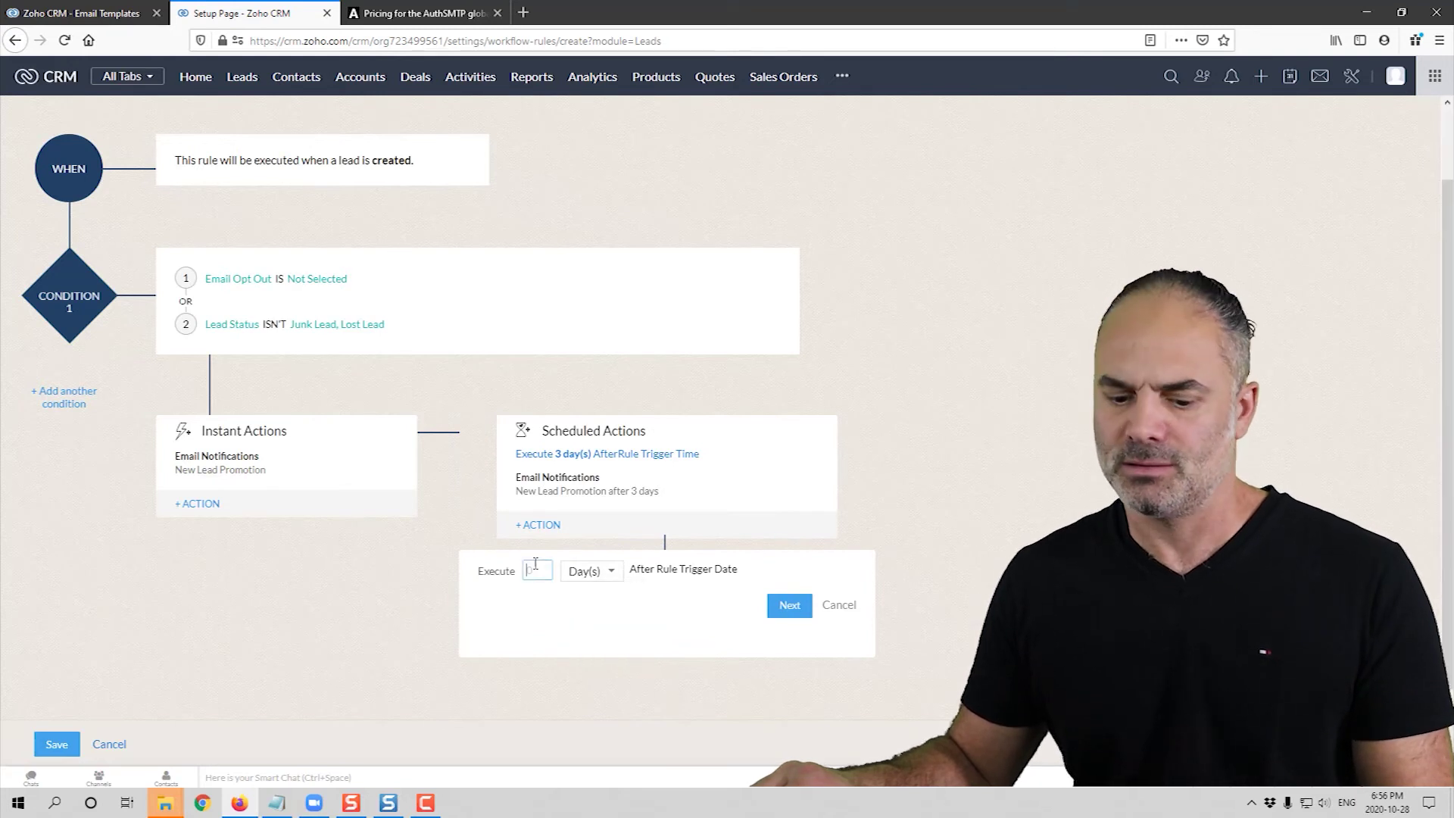
pyautogui.click(536, 570)
pyautogui.write('7')
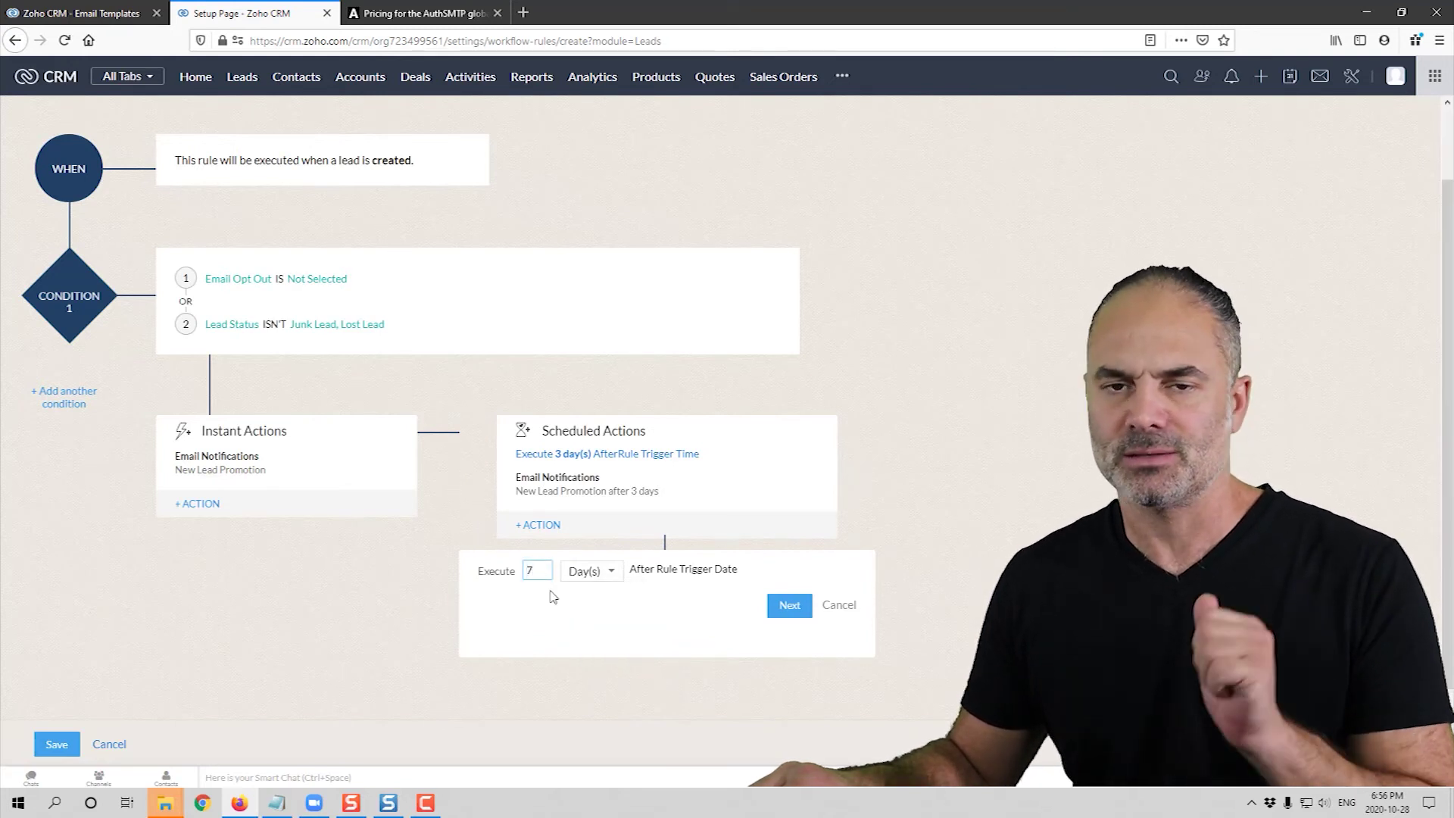
pyautogui.click(789, 606)
pyautogui.click(502, 600)
pyautogui.moveTo(514, 644)
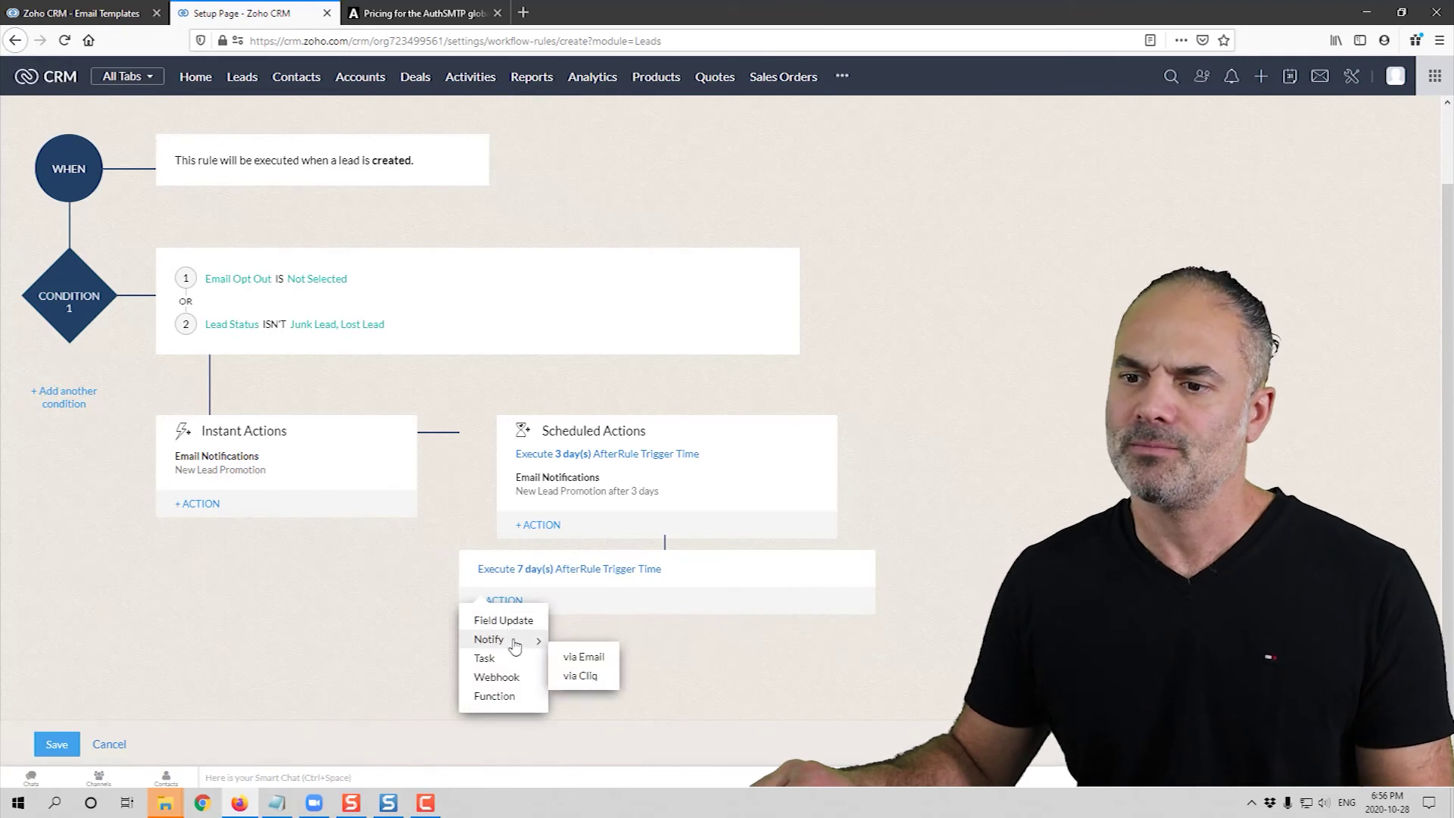
pyautogui.click(591, 657)
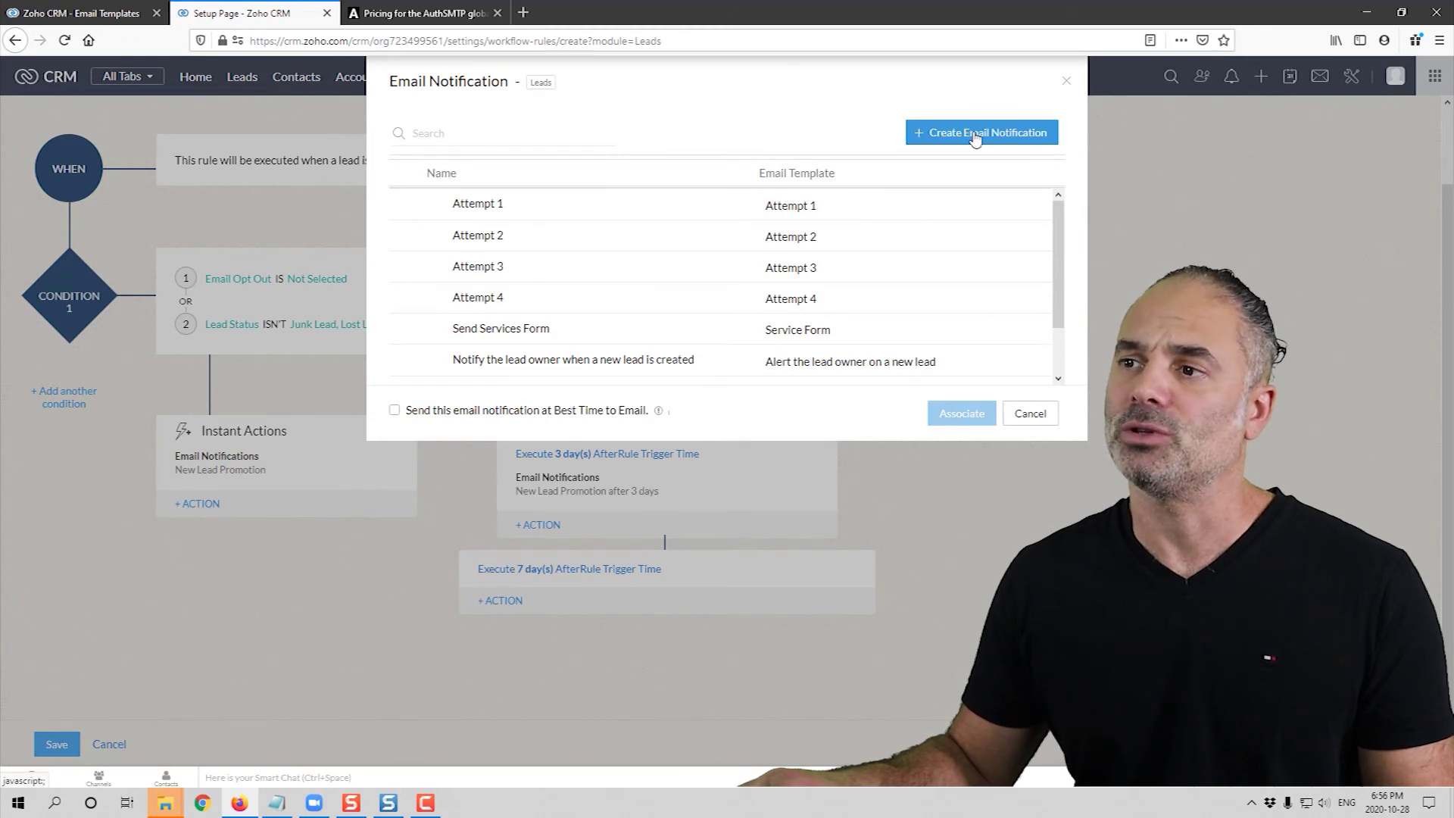
# Create an email notification for the 7-day action and name it New Lead Promotion after 7 days.
pyautogui.click(975, 139)
pyautogui.click(795, 137)
pyautogui.hotkey('ctrl', 'v')
pyautogui.moveTo(759, 136); pyautogui.dragTo(764, 136)
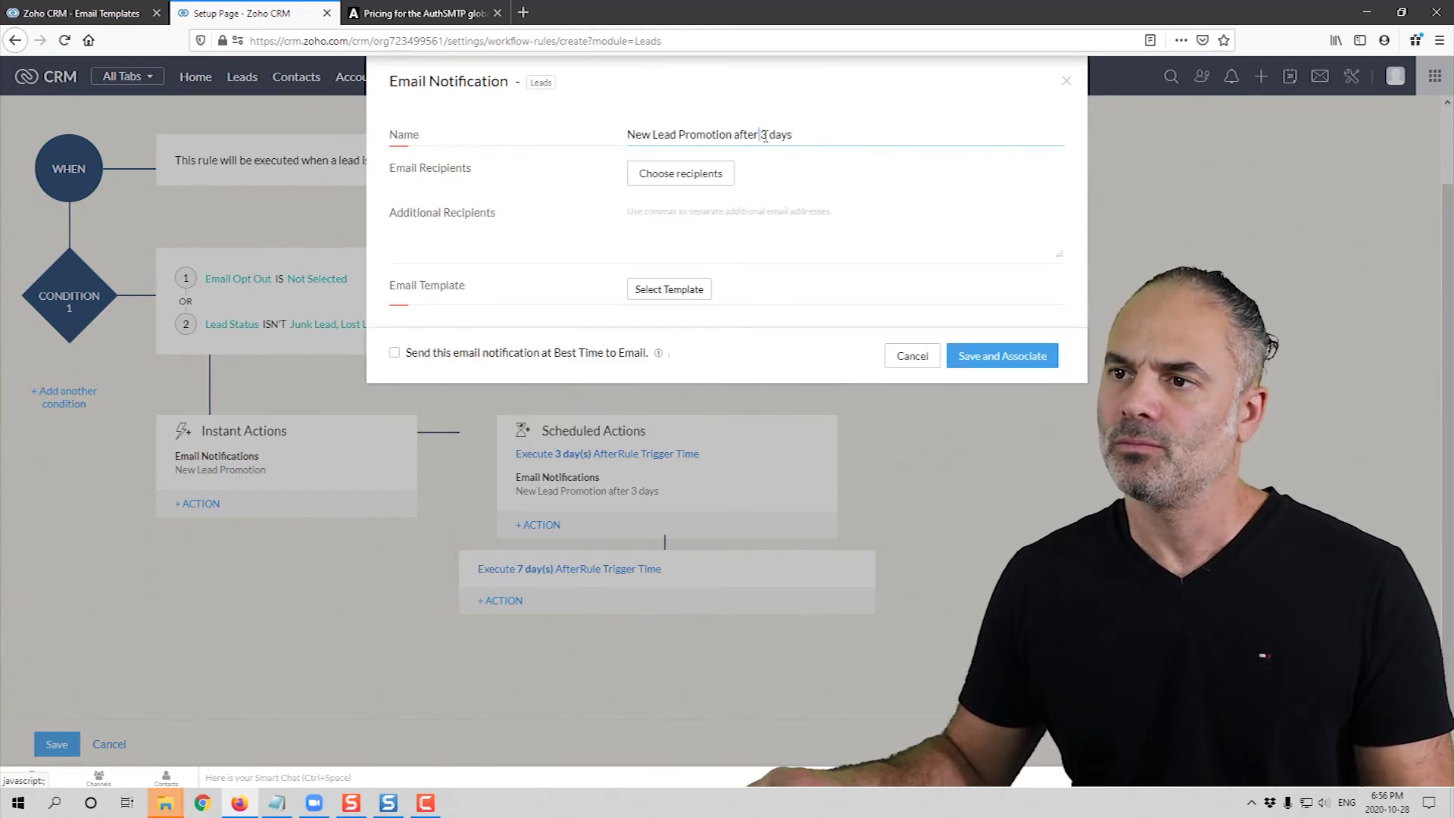
pyautogui.press('BackSpace')
pyautogui.write('7')
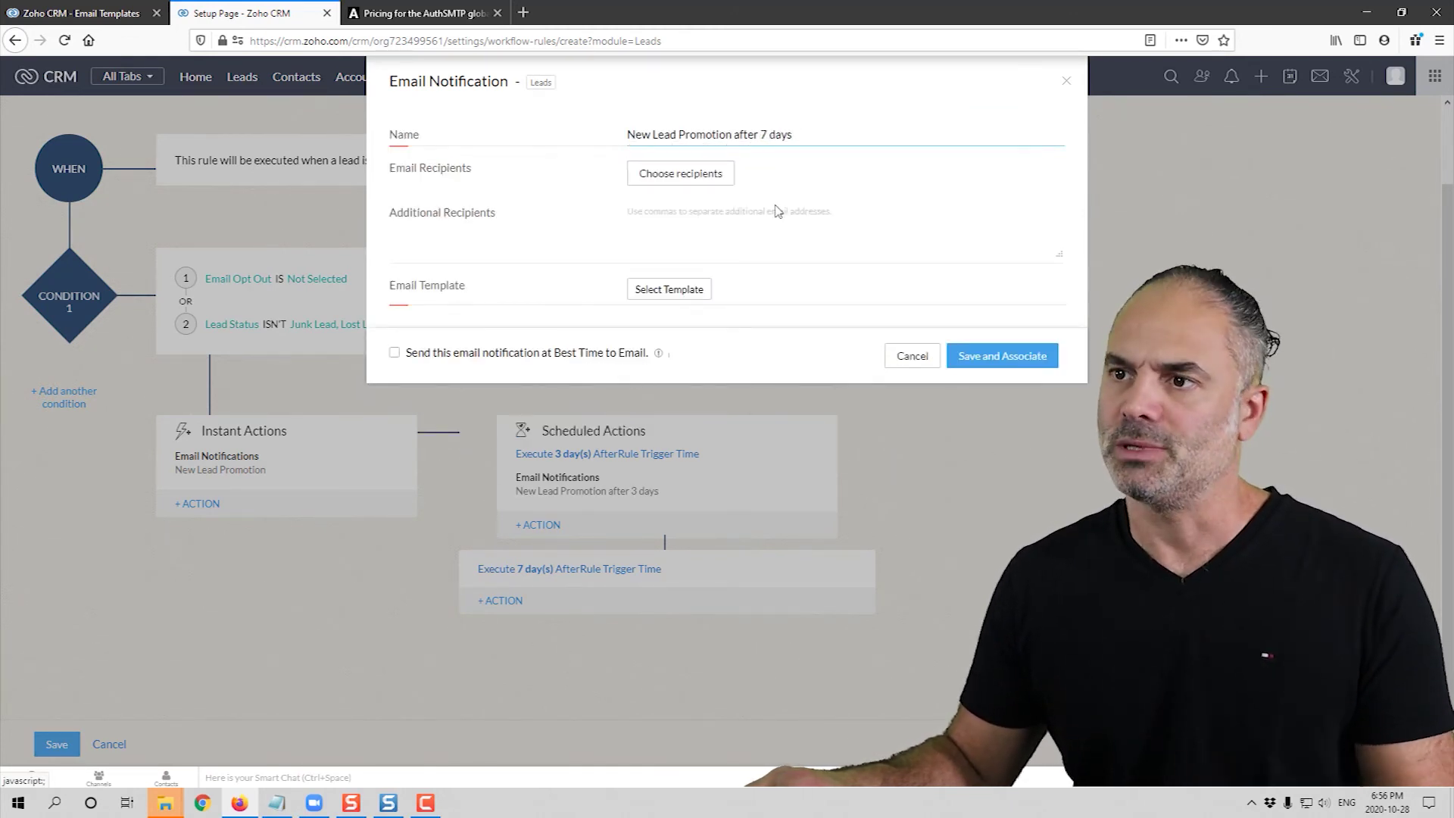
# Add the lead's Email as recipient of the 7-day notification and save the recipient selection.
pyautogui.click(709, 183)
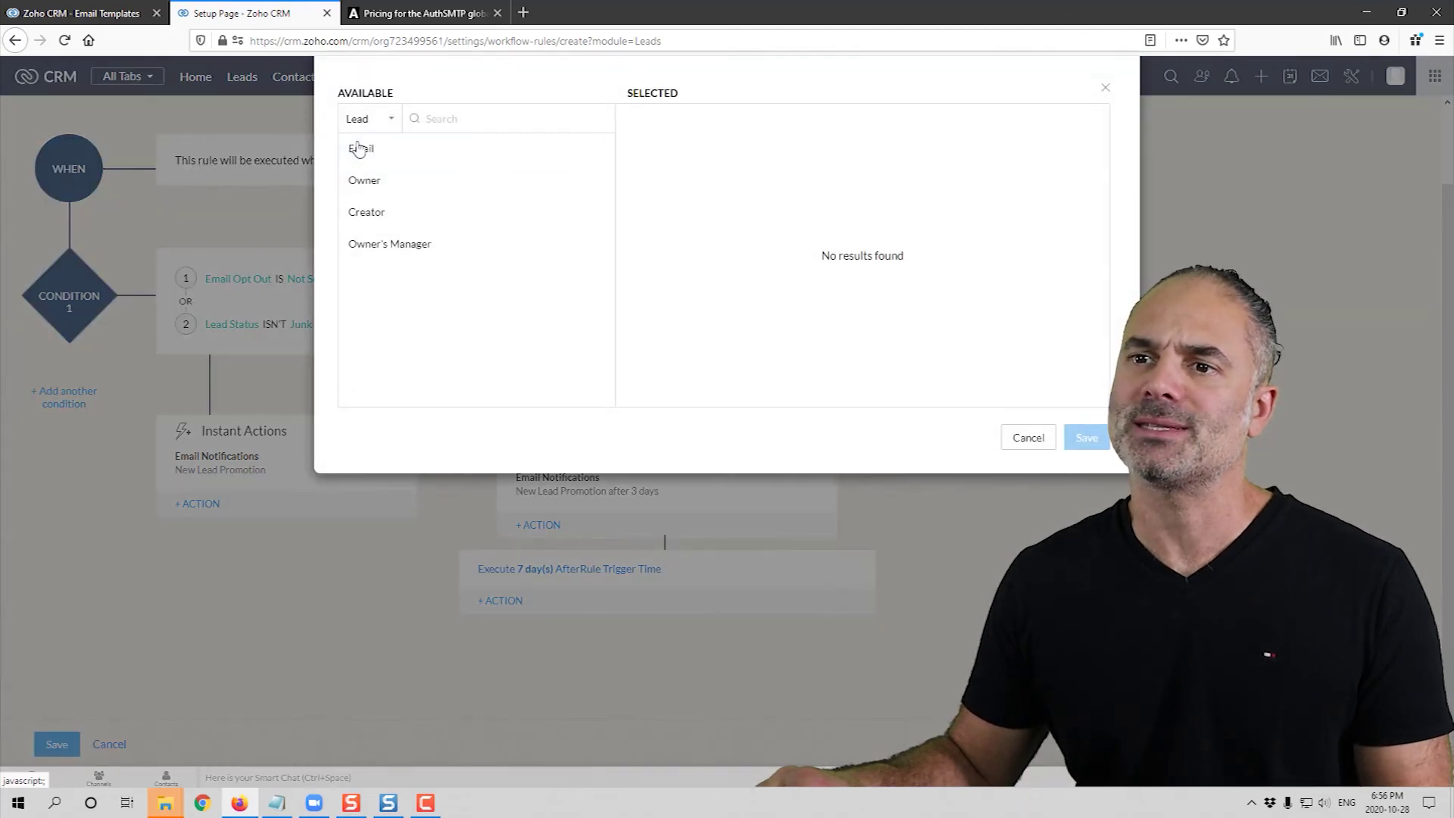
pyautogui.click(592, 150)
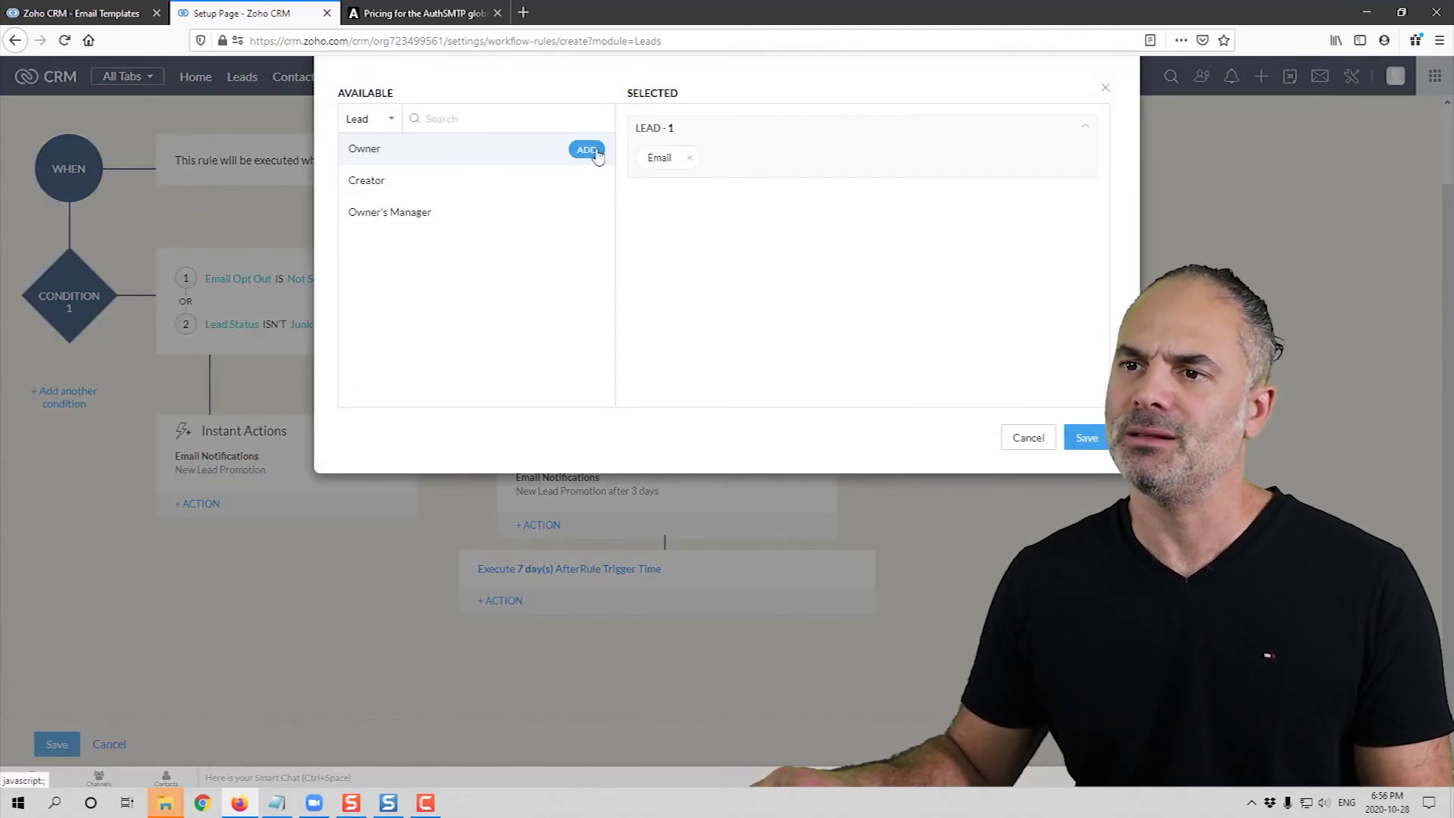
pyautogui.click(1083, 439)
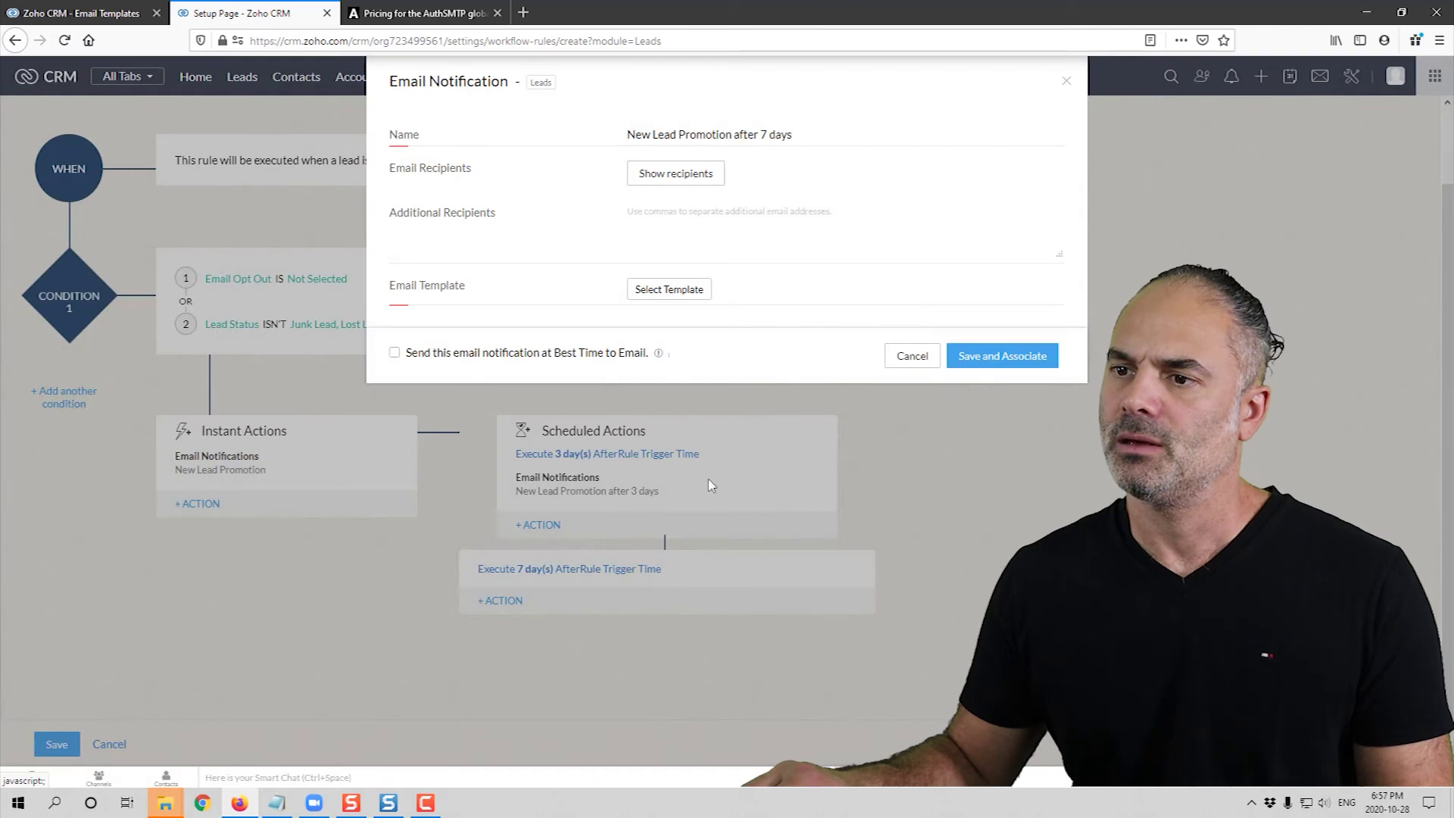
# Assign the New Lead Promotion after 7 days template with Record Owner's Email as sender, and save and associate the notification.
pyautogui.click(668, 288)
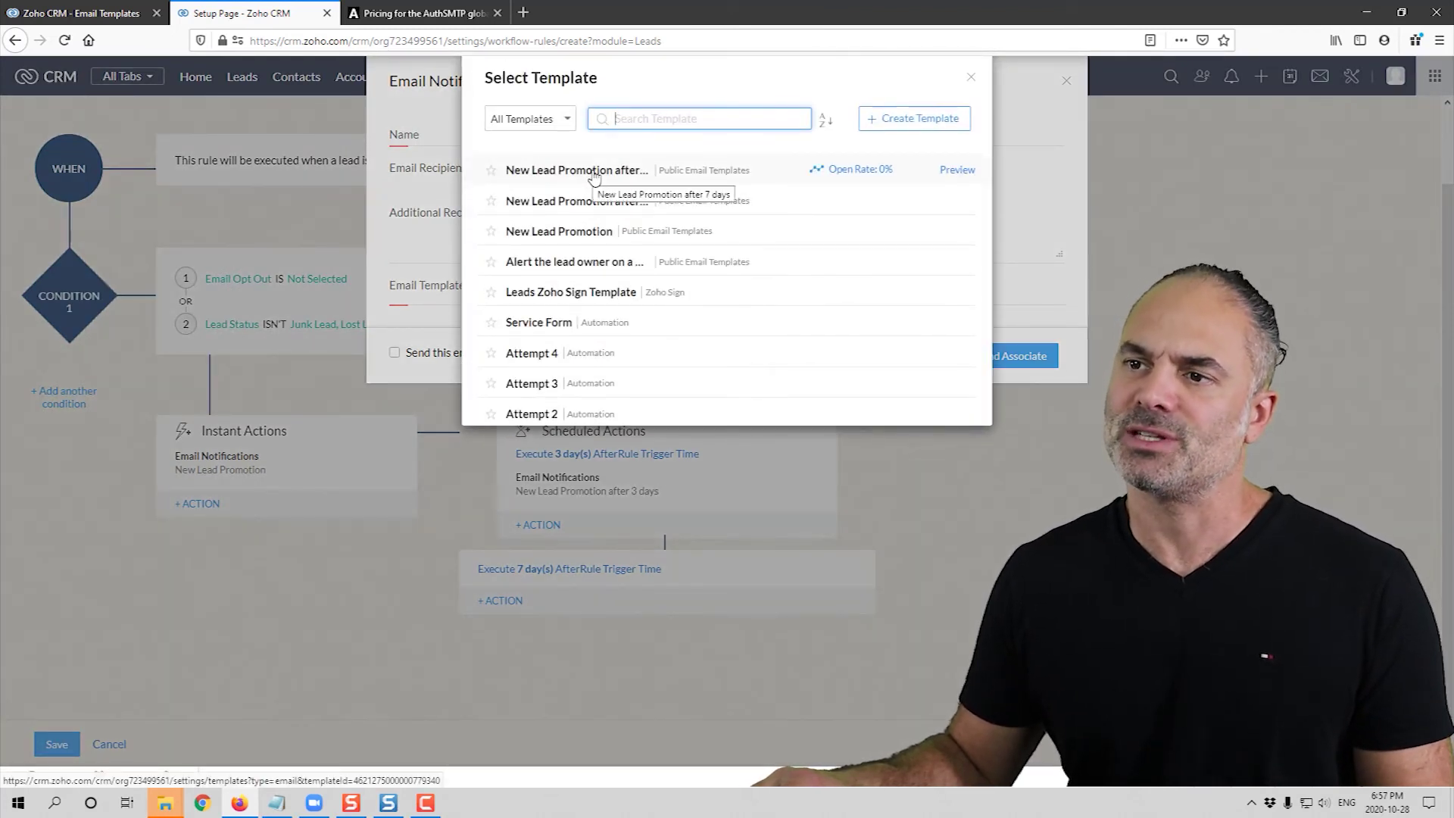
pyautogui.click(593, 177)
pyautogui.click(720, 333)
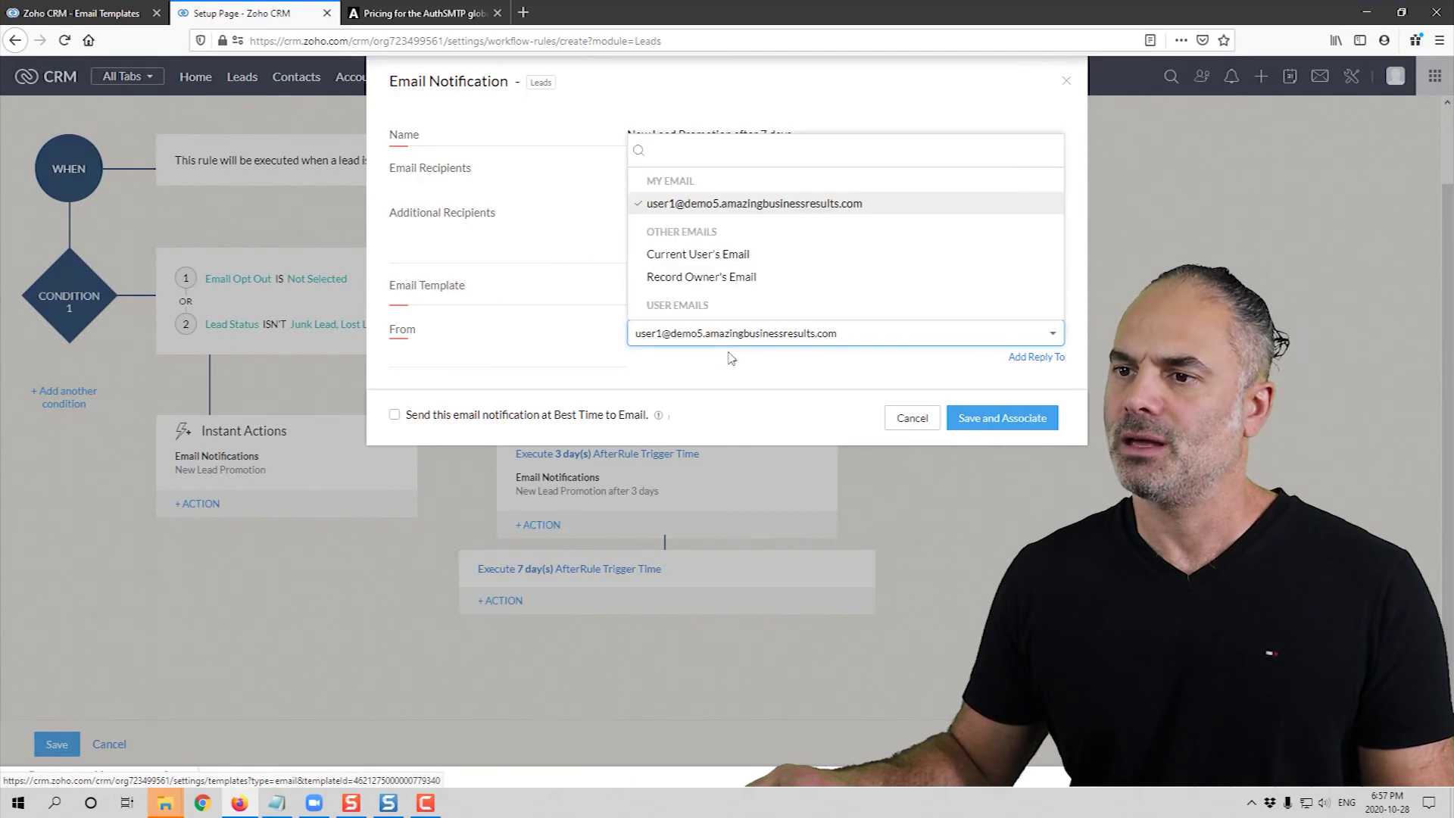
pyautogui.click(733, 277)
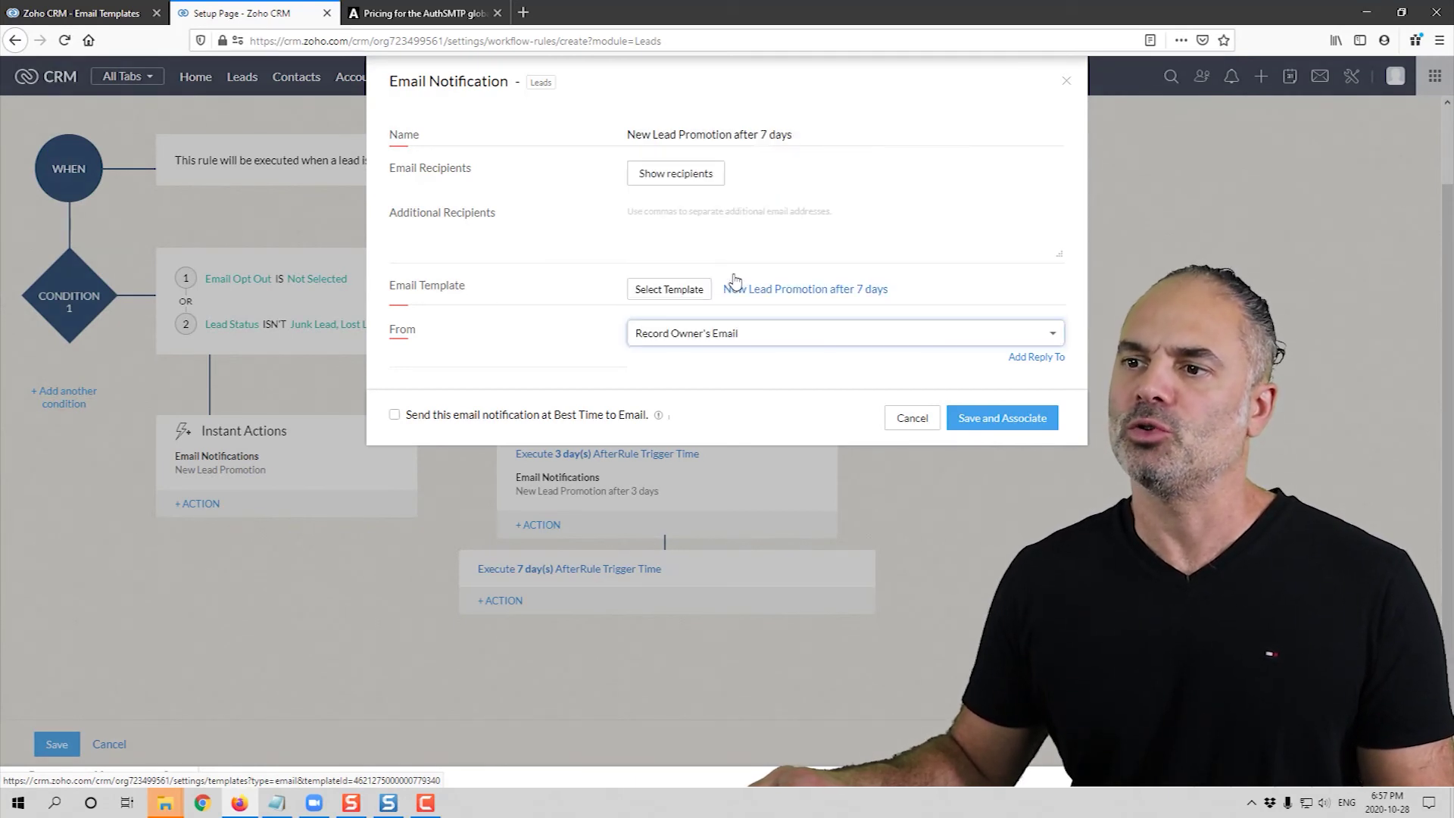
pyautogui.click(1001, 417)
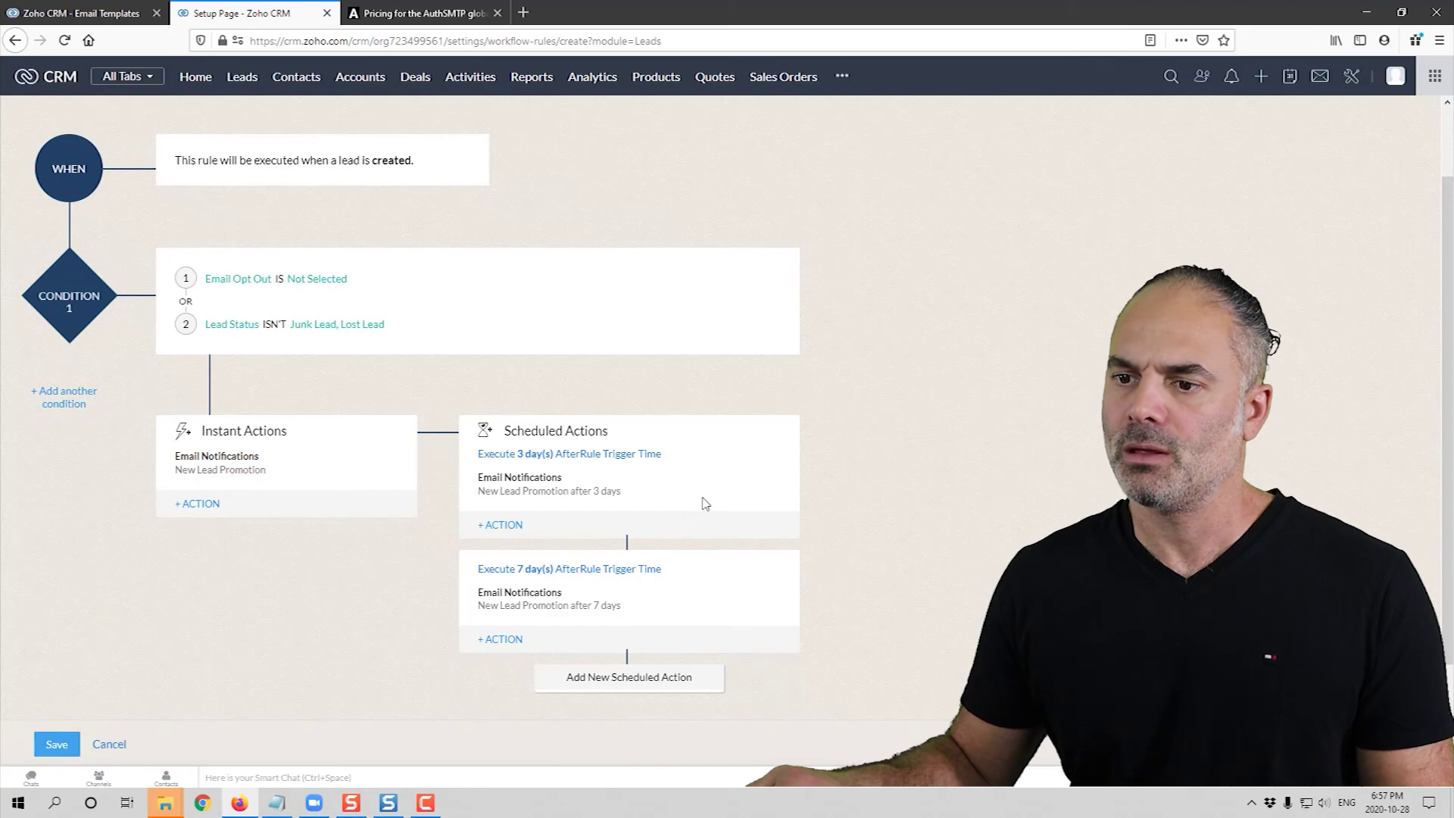
pyautogui.scroll(-2, 704, 504)
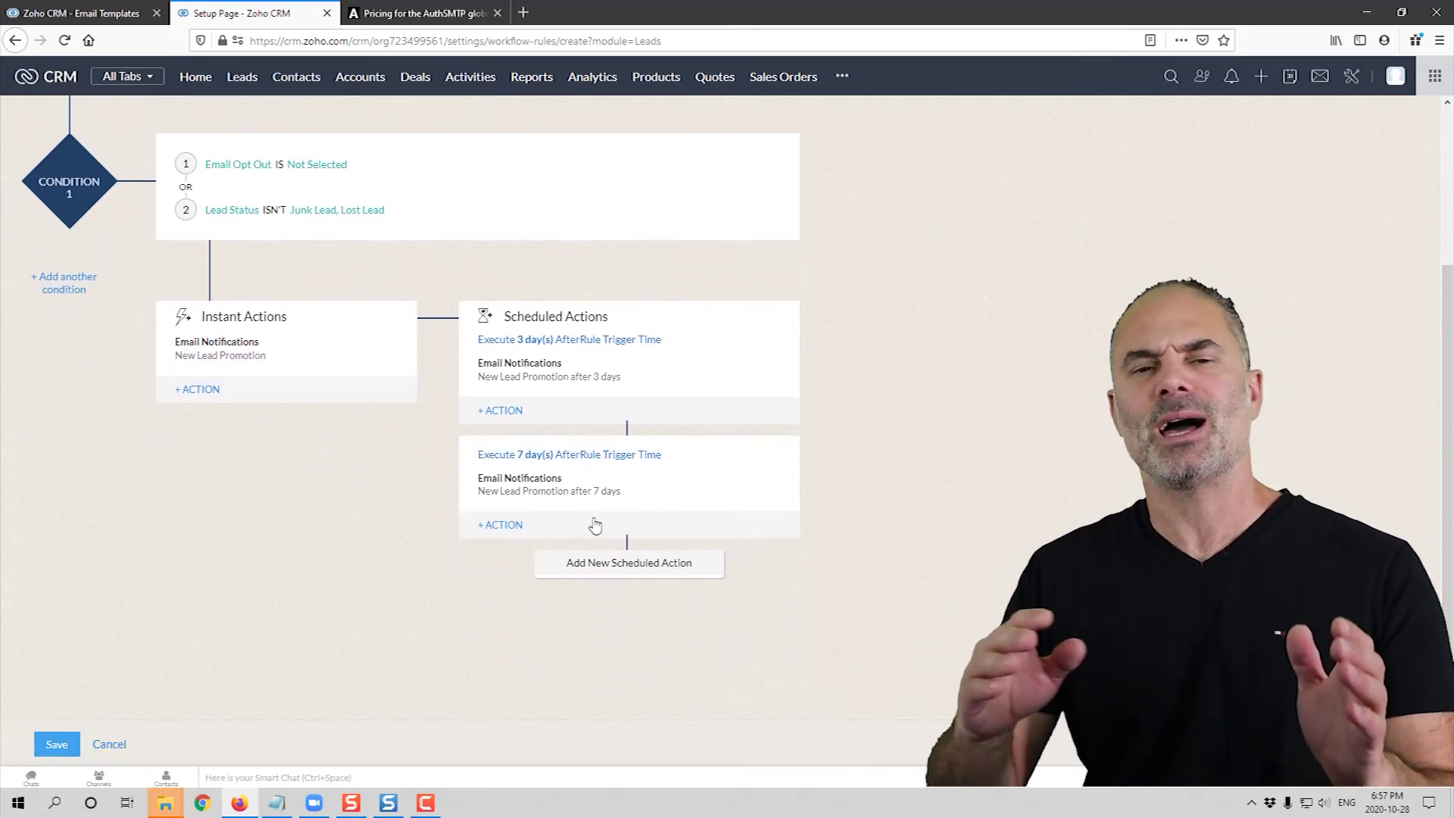